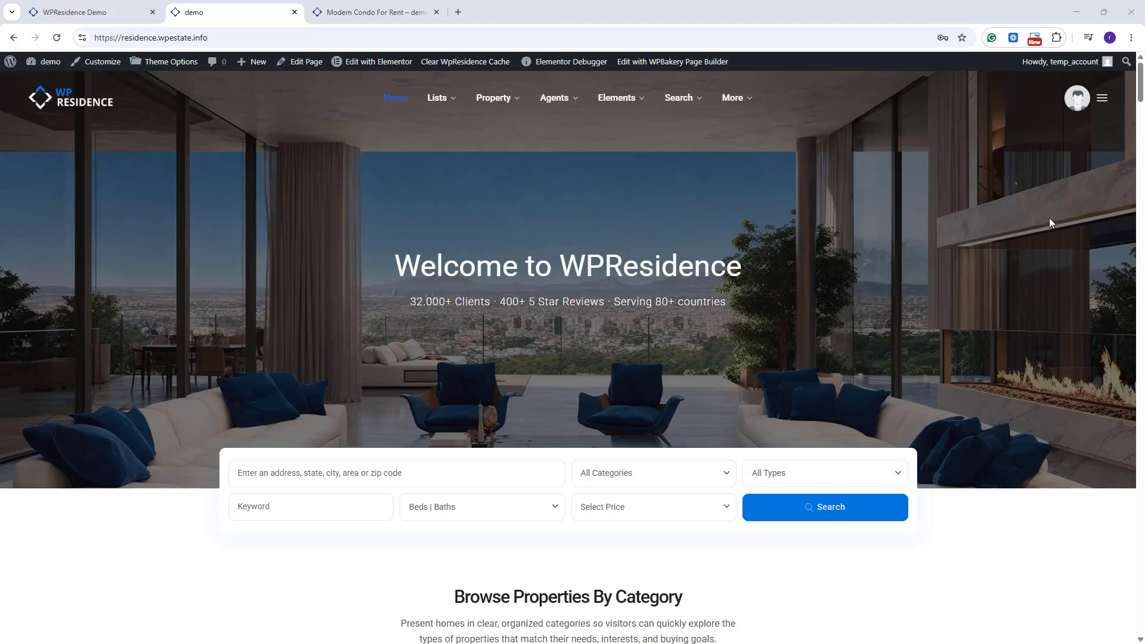
- Open the CRM contacts list and start adding a new contact
{"action": "mouse_move", "coordinate": [1058, 113]}
{"action": "left_click", "coordinate": [1004, 345]}
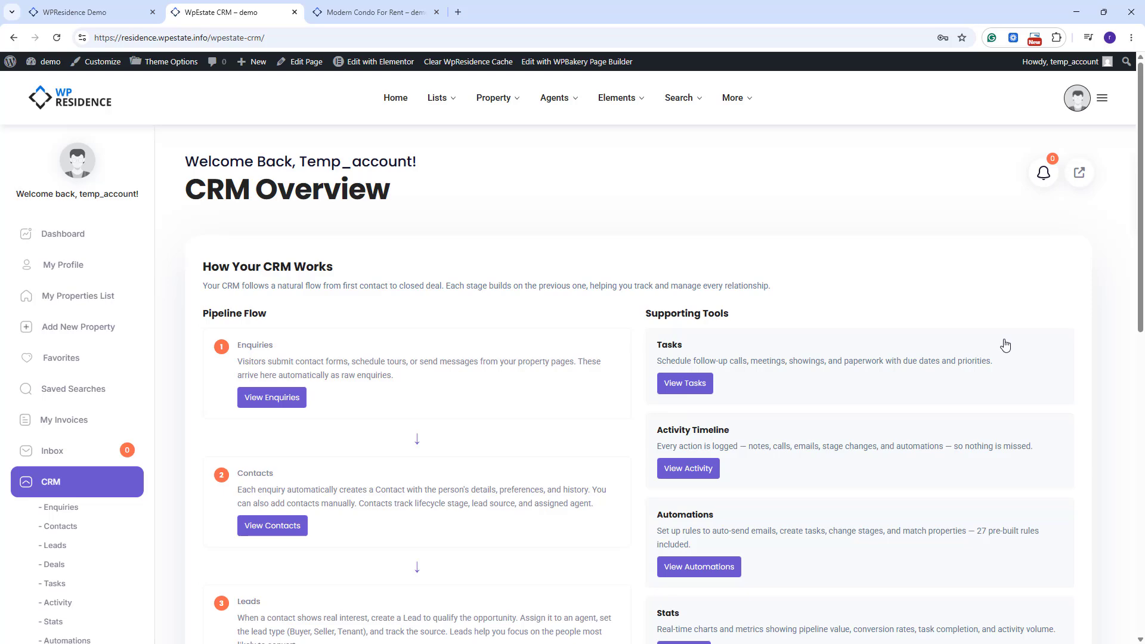
{"action": "left_click", "coordinate": [279, 529]}
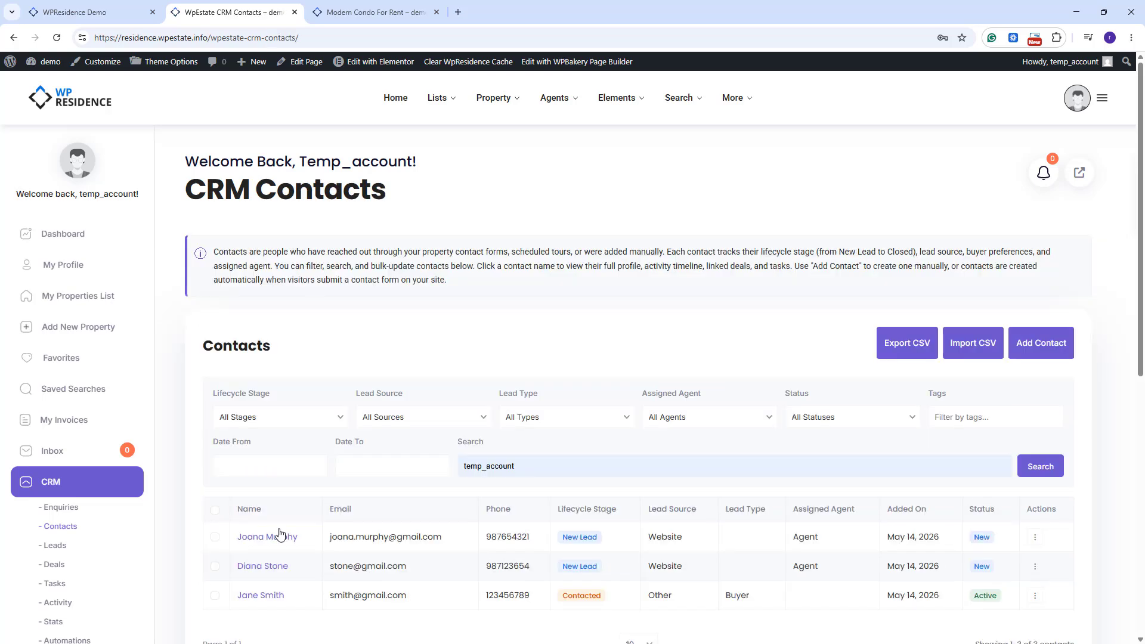
{"action": "scroll", "coordinate": [695, 412], "scroll_direction": "down", "scroll_amount": 2}
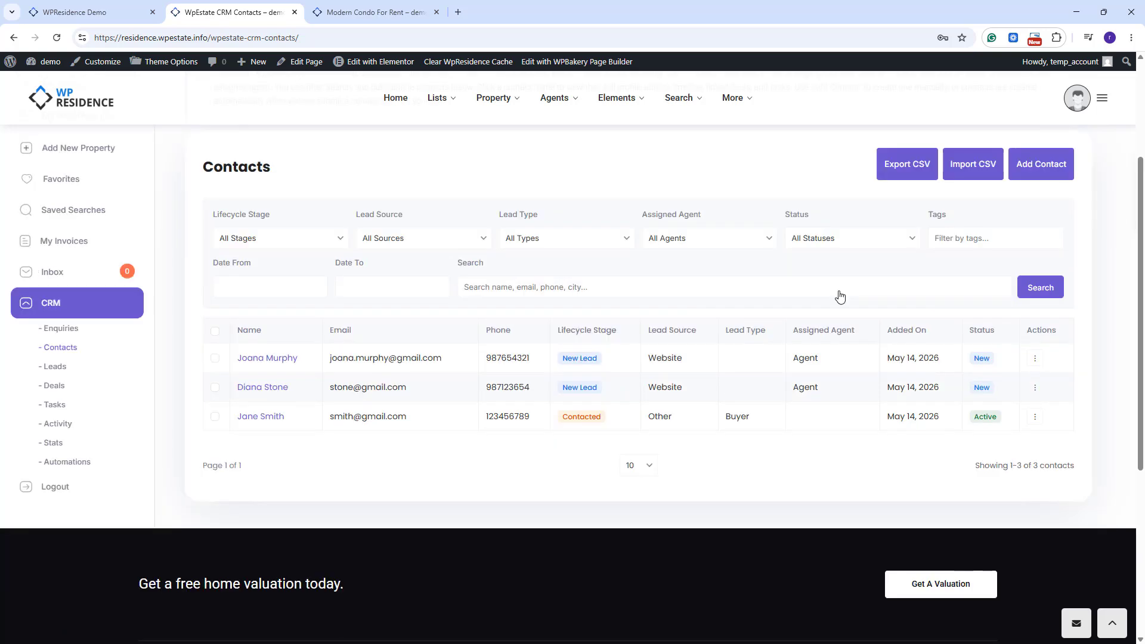
{"action": "left_click", "coordinate": [1042, 172]}
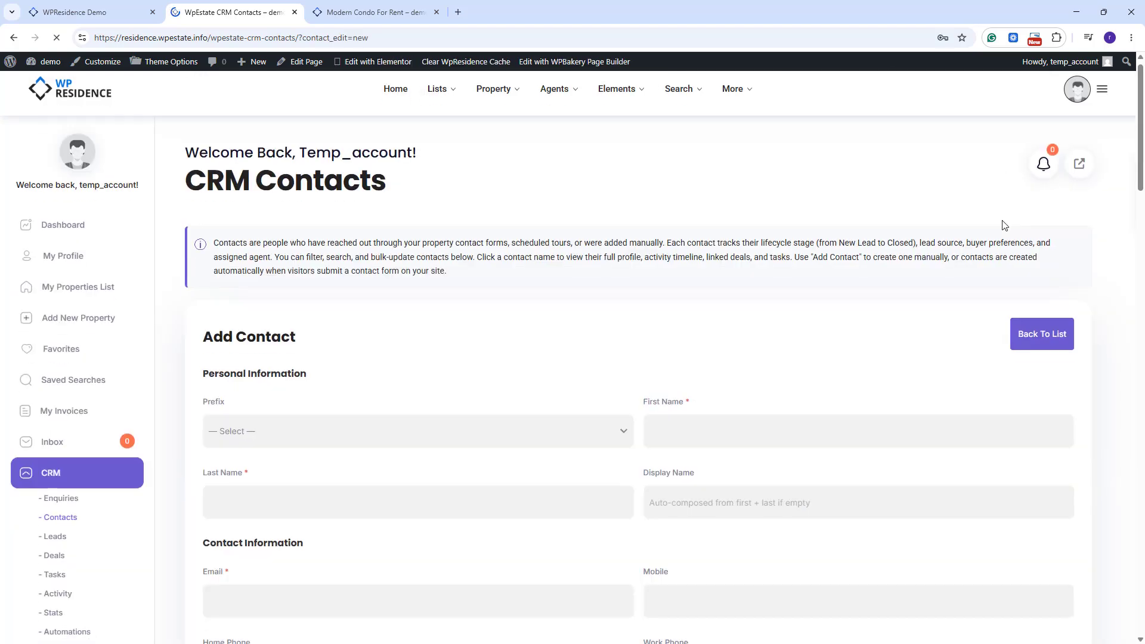
- Examine the sections of the Add Contact form, from personal information through lead information and buyer preferences to the private note
{"action": "scroll", "coordinate": [1004, 225], "scroll_direction": "down", "scroll_amount": 4}
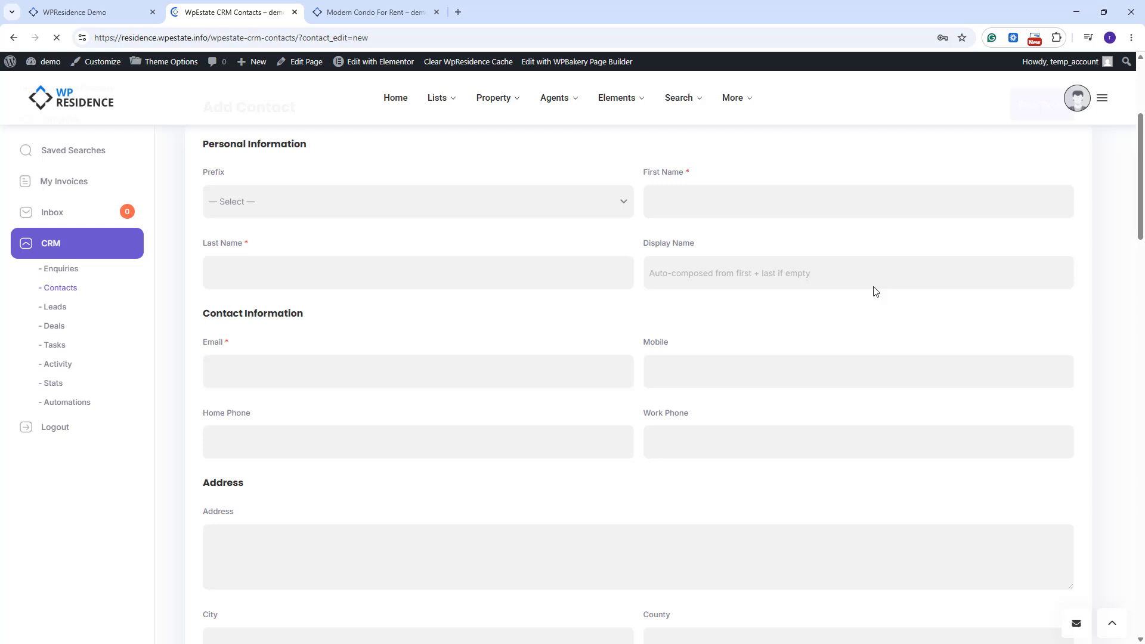
{"action": "scroll", "coordinate": [875, 290], "scroll_direction": "down", "scroll_amount": 2}
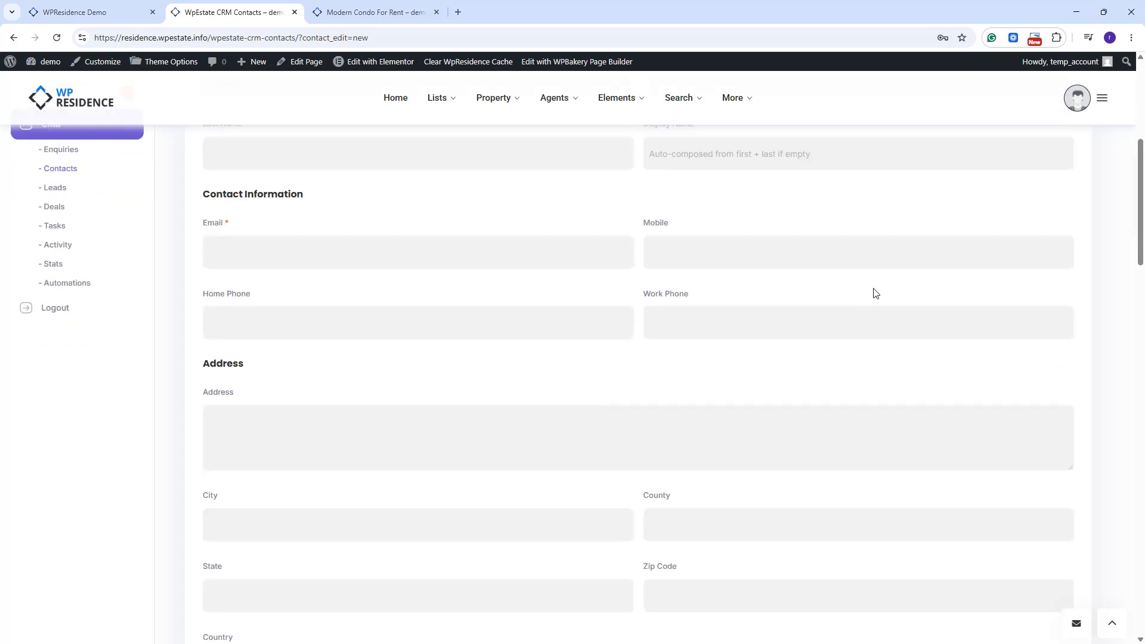
{"action": "scroll", "coordinate": [875, 293], "scroll_direction": "down", "scroll_amount": 5}
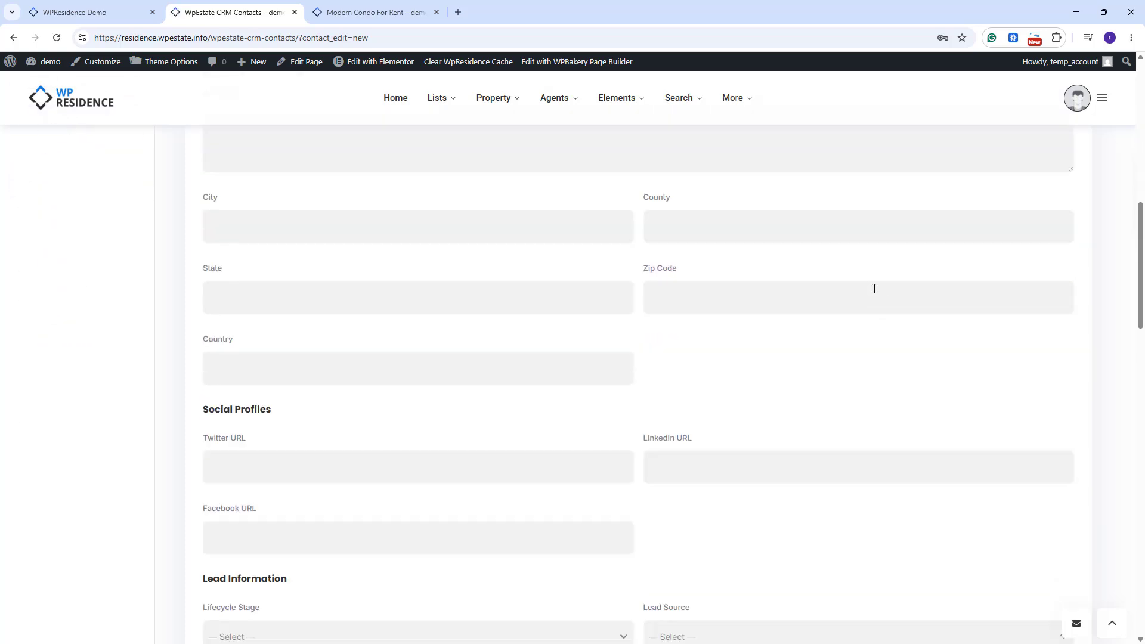
{"action": "scroll", "coordinate": [873, 289], "scroll_direction": "down", "scroll_amount": 2}
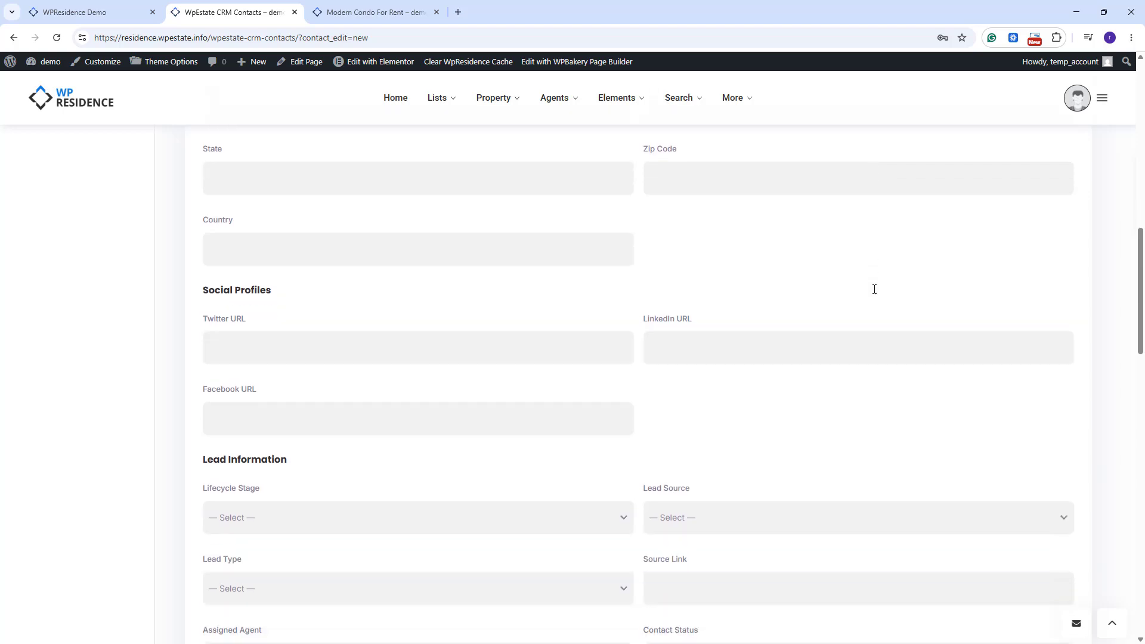
{"action": "scroll", "coordinate": [873, 291], "scroll_direction": "down", "scroll_amount": 3}
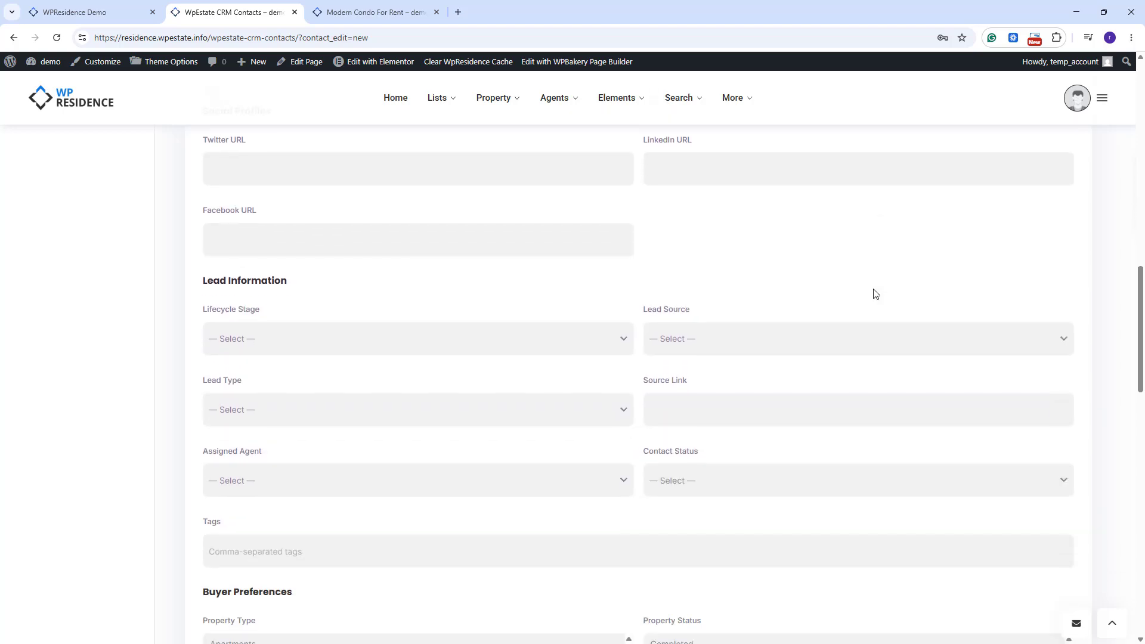
{"action": "scroll", "coordinate": [874, 293], "scroll_direction": "down", "scroll_amount": 7}
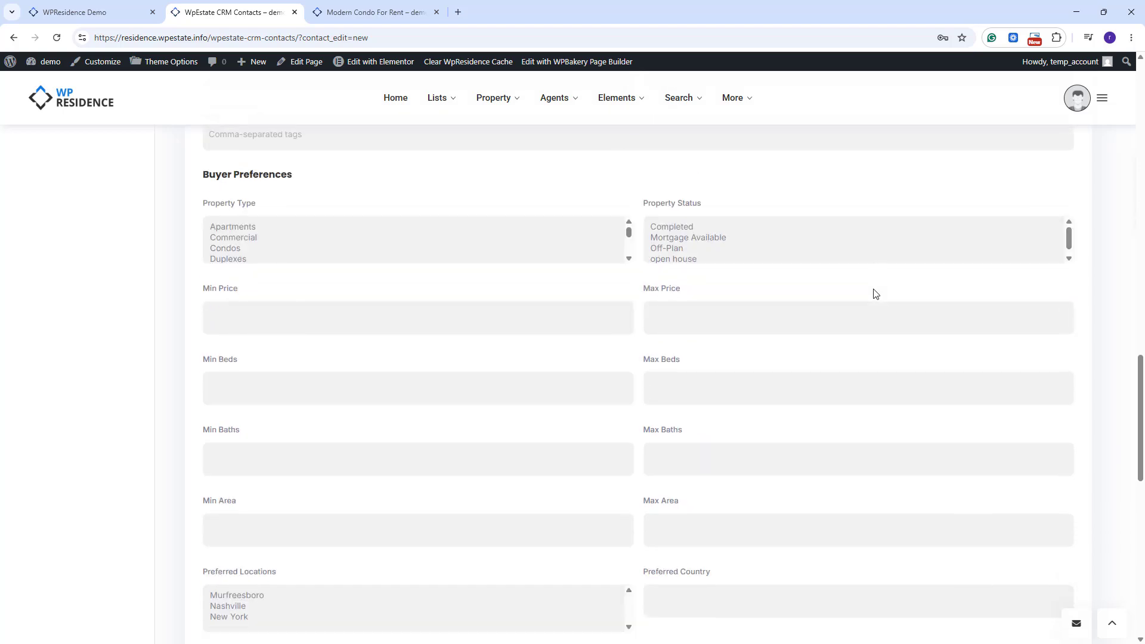
{"action": "scroll", "coordinate": [874, 292], "scroll_direction": "down", "scroll_amount": 5}
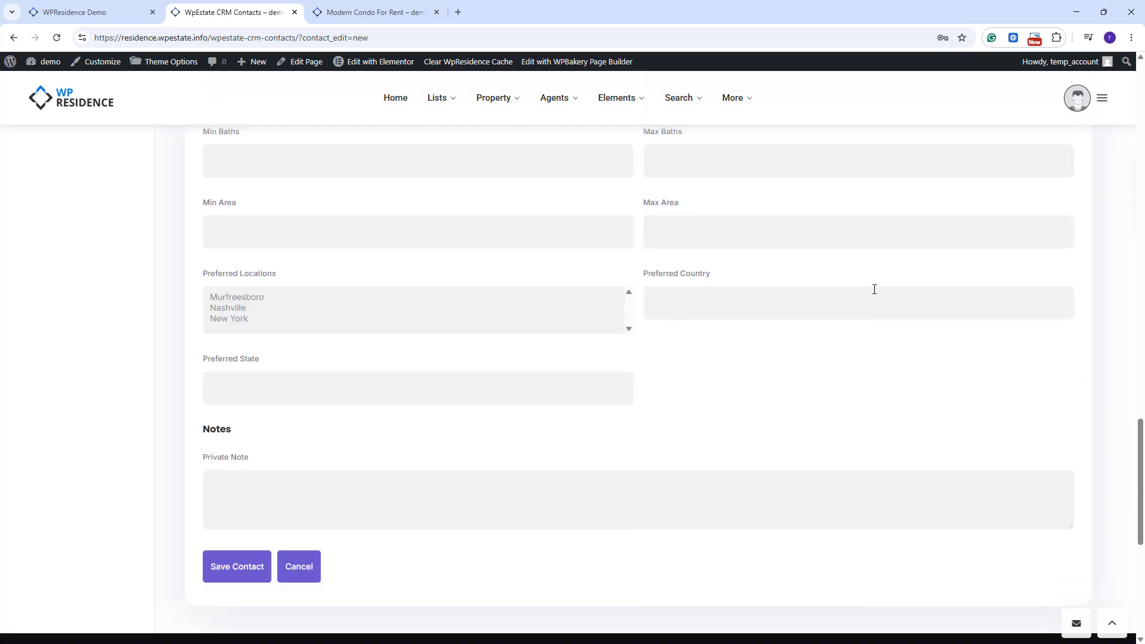
{"action": "scroll", "coordinate": [873, 289], "scroll_direction": "down", "scroll_amount": 2}
{"action": "scroll", "coordinate": [874, 289], "scroll_direction": "up", "scroll_amount": 7}
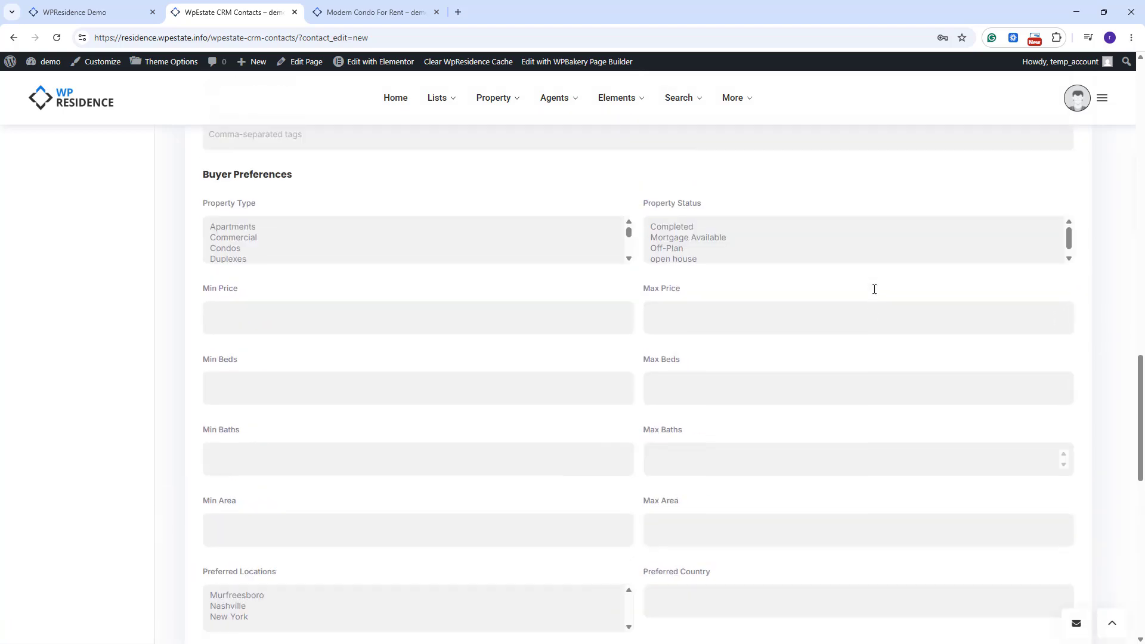
{"action": "scroll", "coordinate": [874, 289], "scroll_direction": "up", "scroll_amount": 15}
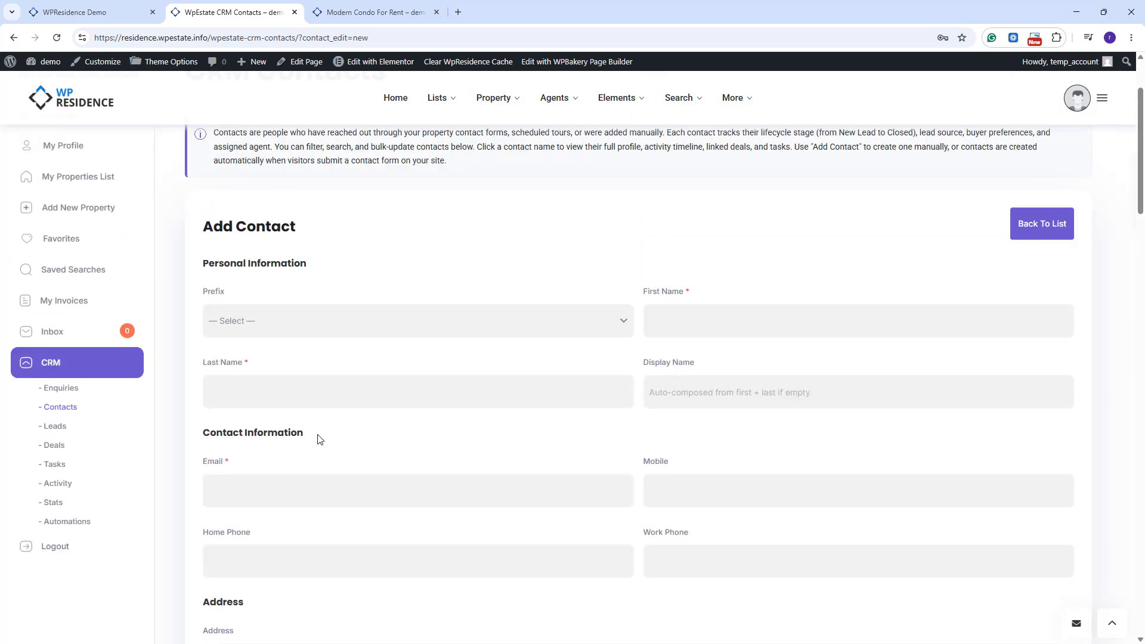
{"action": "scroll", "coordinate": [245, 370], "scroll_direction": "down", "scroll_amount": 5}
{"action": "scroll", "coordinate": [355, 373], "scroll_direction": "down", "scroll_amount": 4}
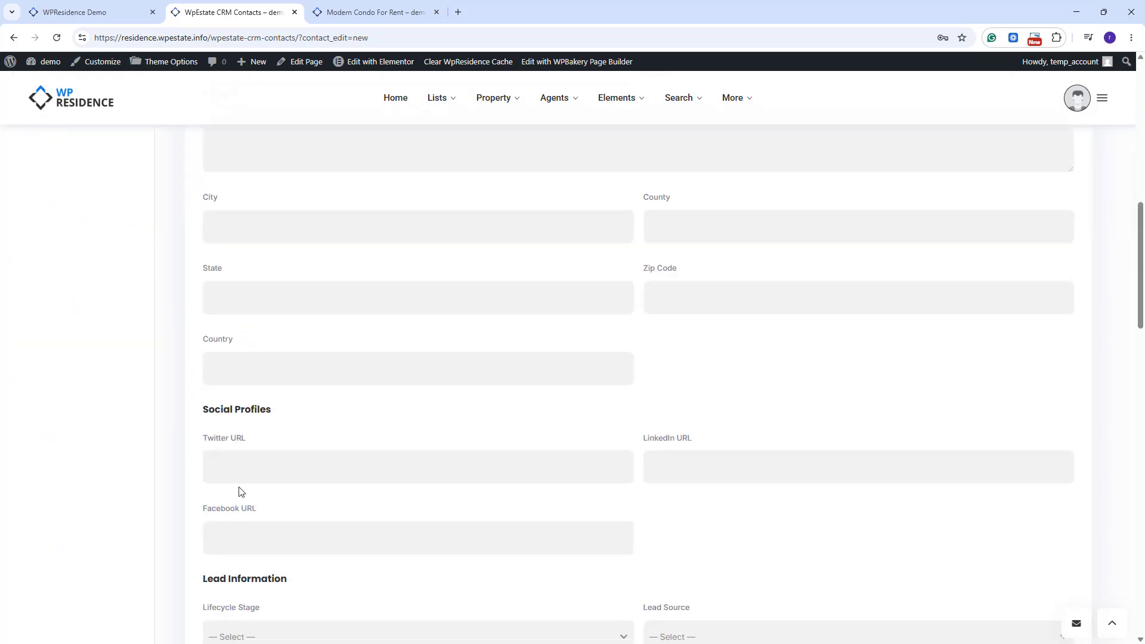
{"action": "scroll", "coordinate": [240, 486], "scroll_direction": "down", "scroll_amount": 5}
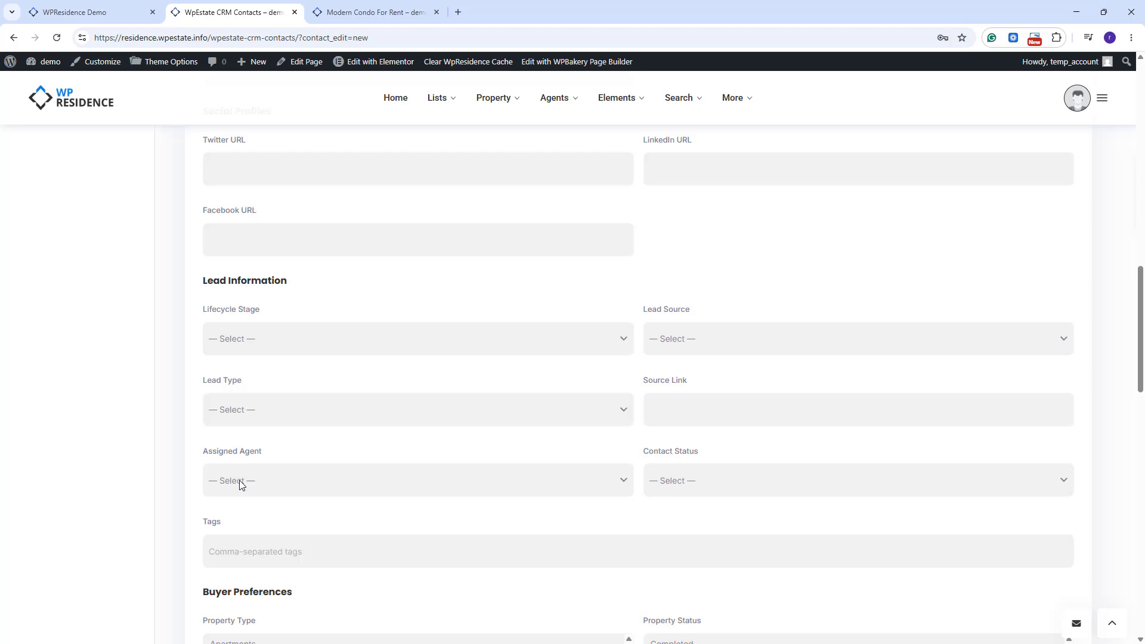
{"action": "scroll", "coordinate": [240, 483], "scroll_direction": "down", "scroll_amount": 3}
{"action": "scroll", "coordinate": [444, 441], "scroll_direction": "down", "scroll_amount": 10}
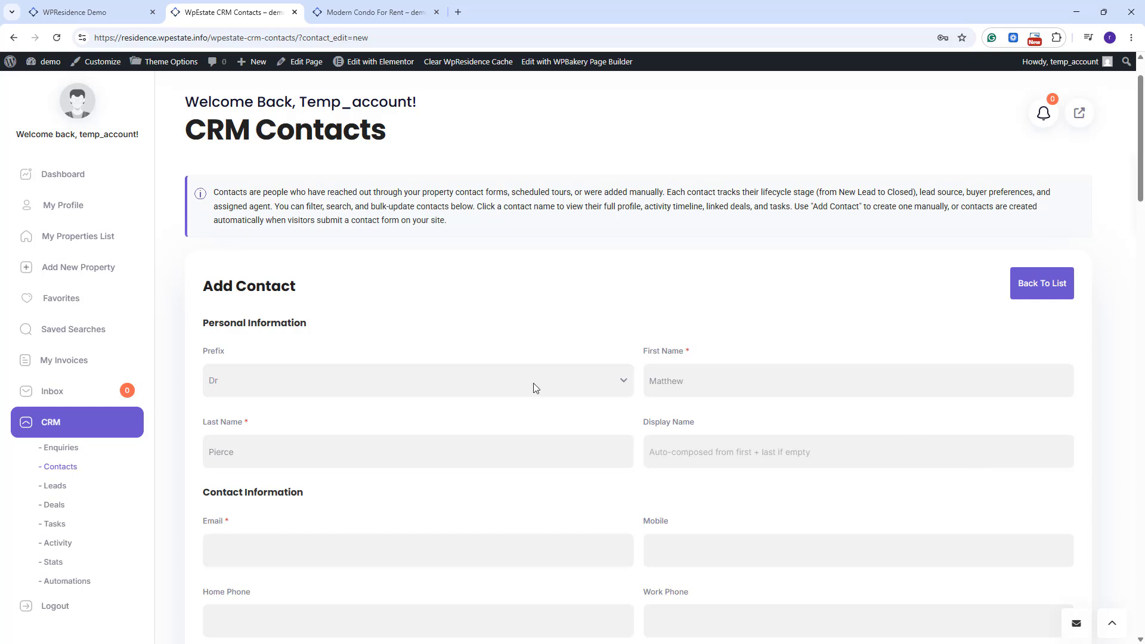
- Fill in the contact's email, mobile number and work phone, and enter NA as the home phone
{"action": "scroll", "coordinate": [534, 388], "scroll_direction": "down", "scroll_amount": 3}
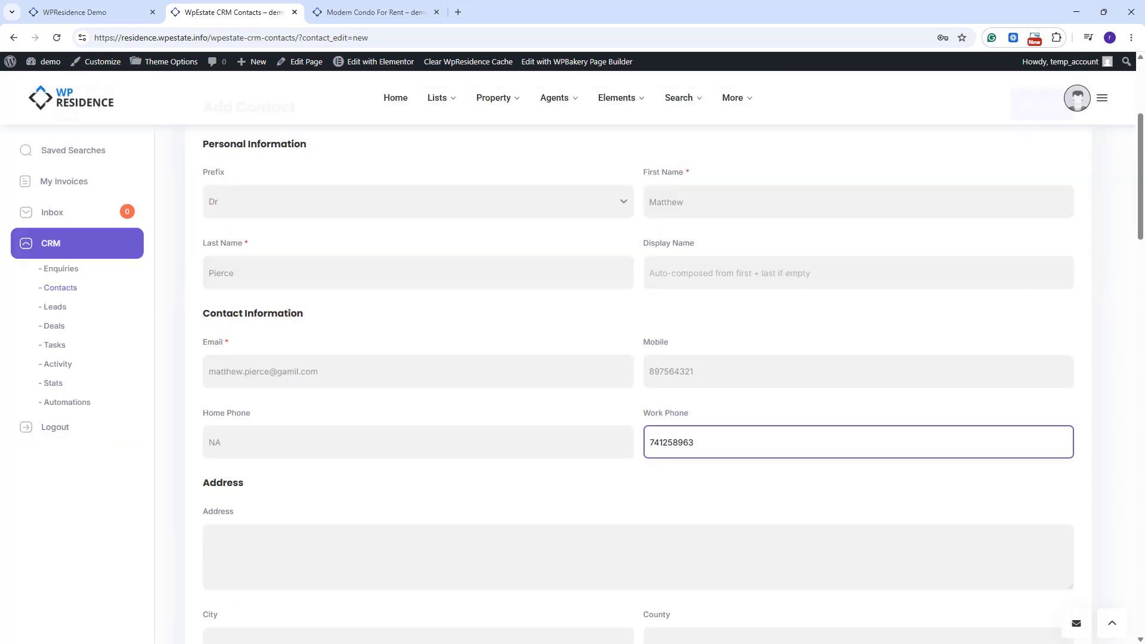
{"action": "left_click", "coordinate": [399, 377]}
{"action": "left_click", "coordinate": [716, 368]}
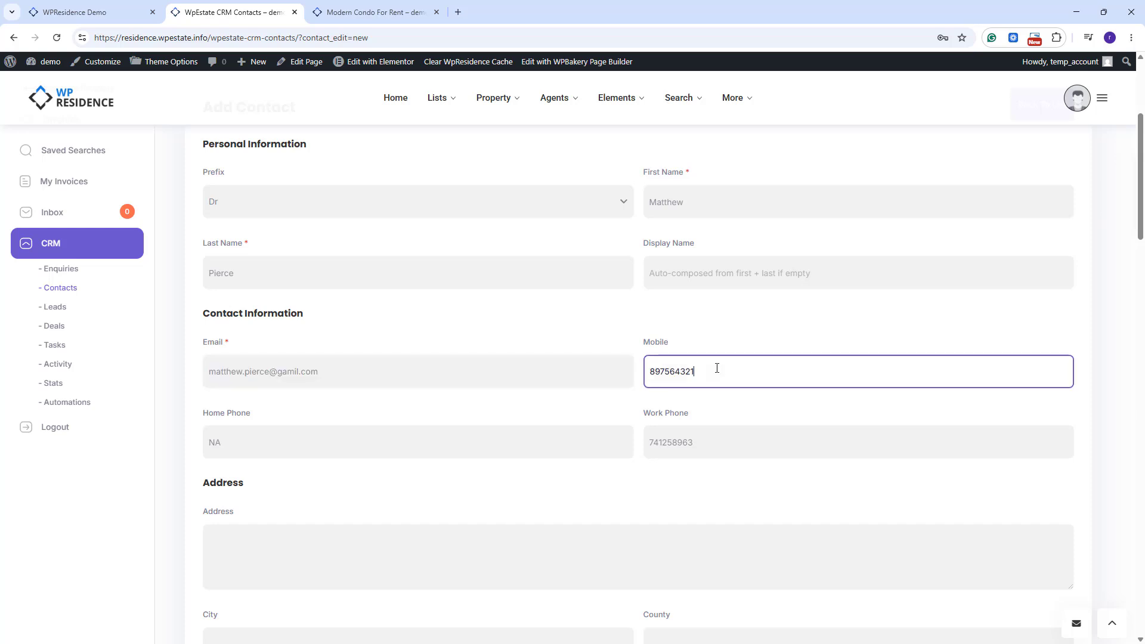
{"action": "left_click", "coordinate": [266, 434]}
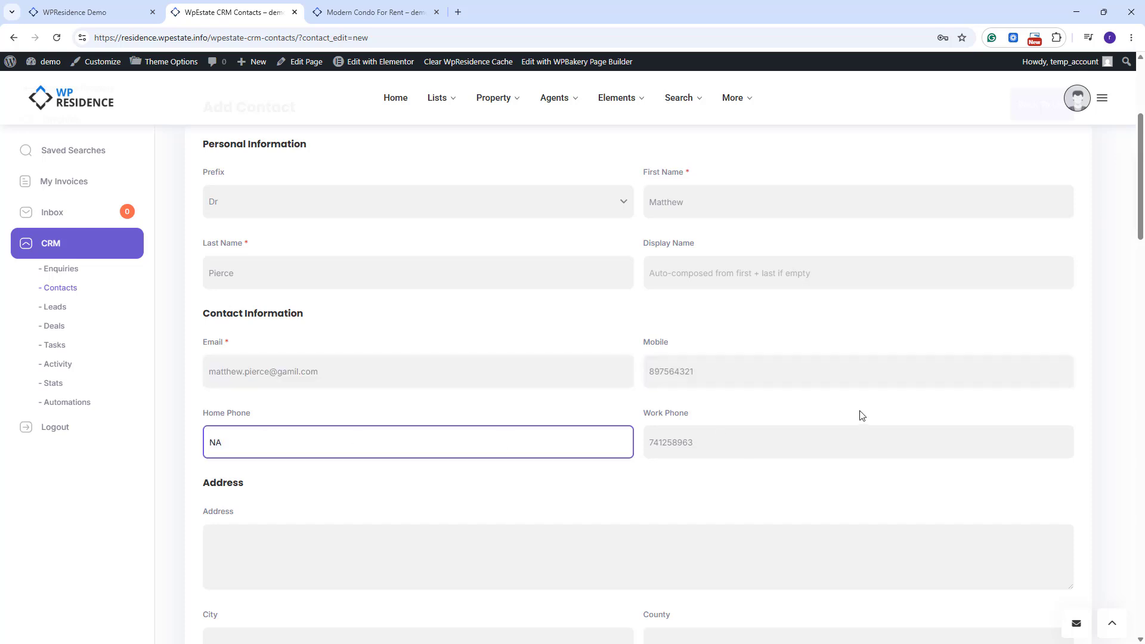
{"action": "left_click", "coordinate": [750, 434]}
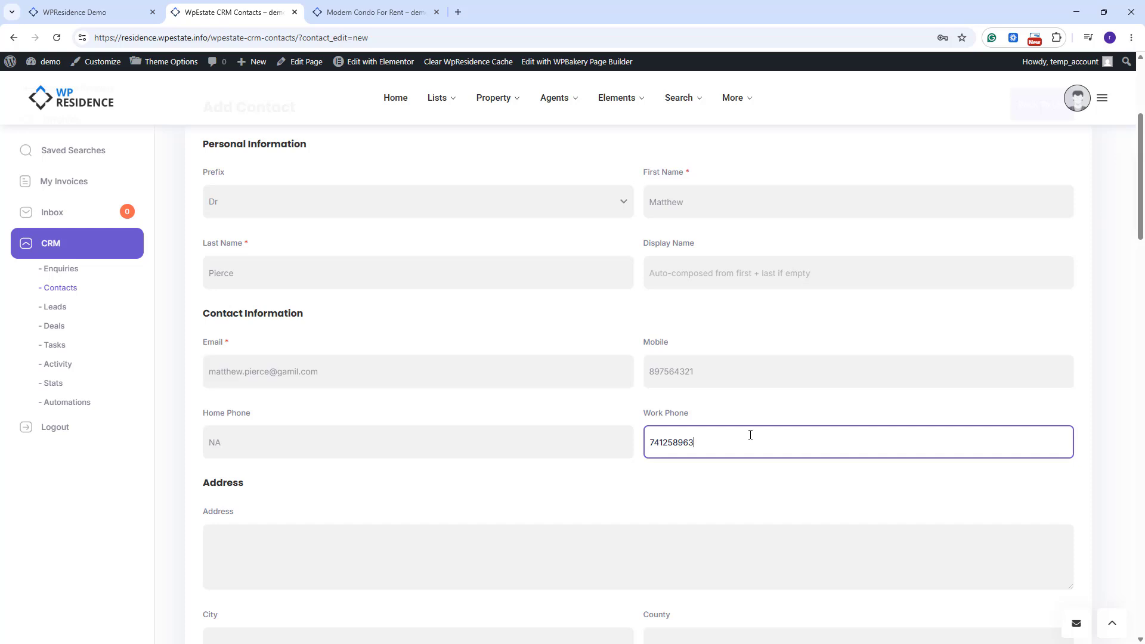
- Fill in the contact's street address, city, county, state, zip code and country
{"action": "scroll", "coordinate": [311, 445], "scroll_direction": "down", "scroll_amount": 5}
{"action": "left_click", "coordinate": [311, 444]}
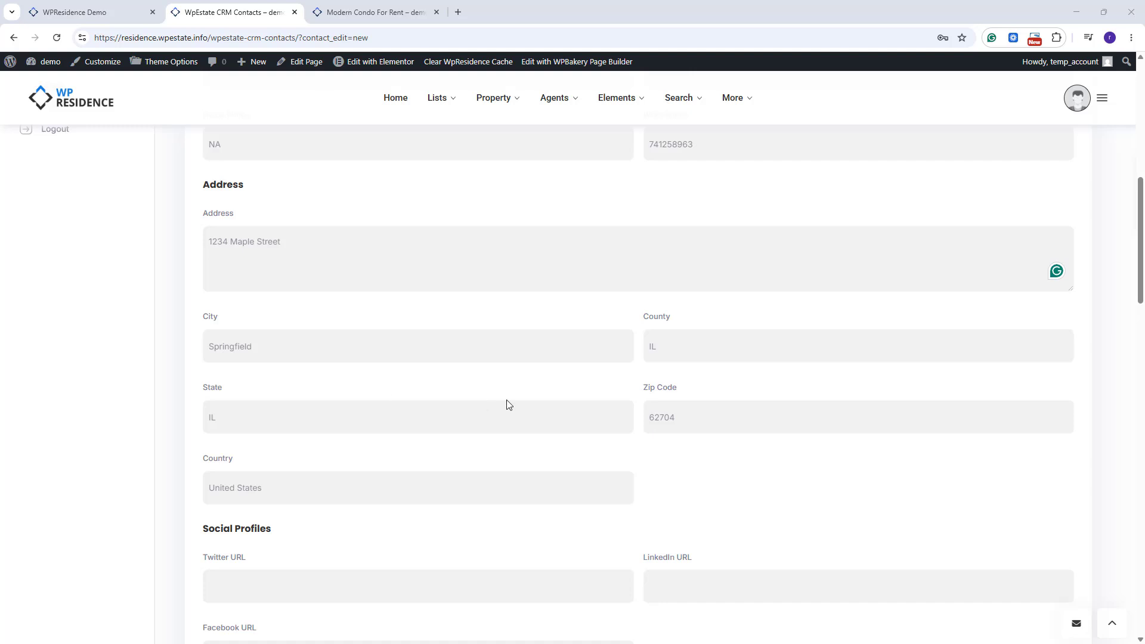
- Set the contact's lifecycle stage to New Lead in the lead information
{"action": "scroll", "coordinate": [507, 403], "scroll_direction": "down", "scroll_amount": 4}
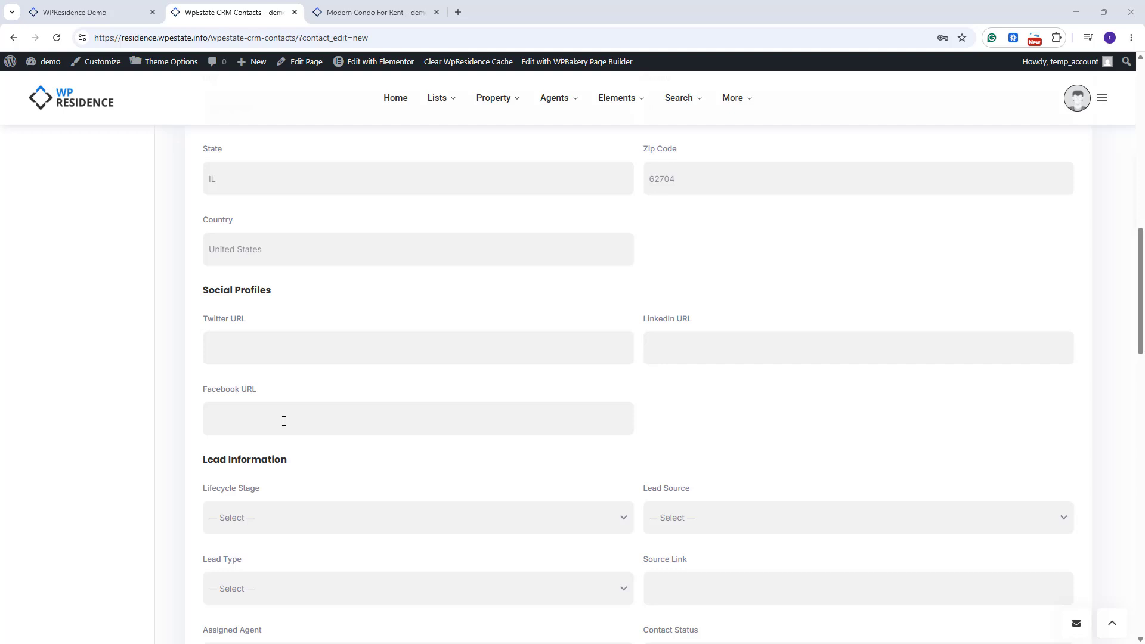
{"action": "scroll", "coordinate": [693, 239], "scroll_direction": "down", "scroll_amount": 5}
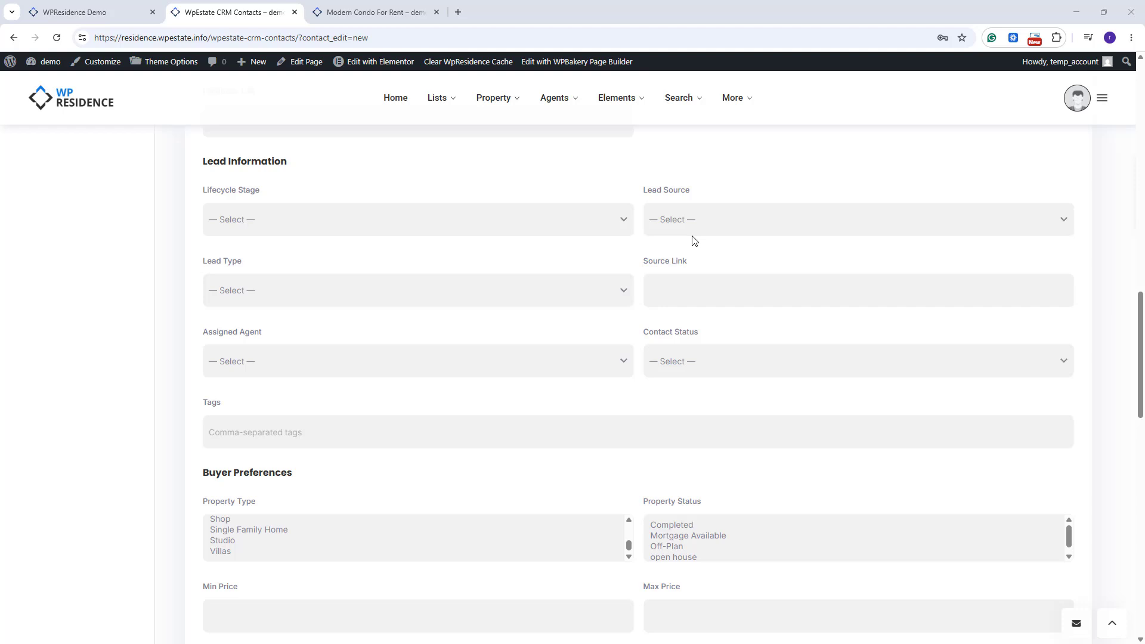
{"action": "left_click", "coordinate": [243, 224]}
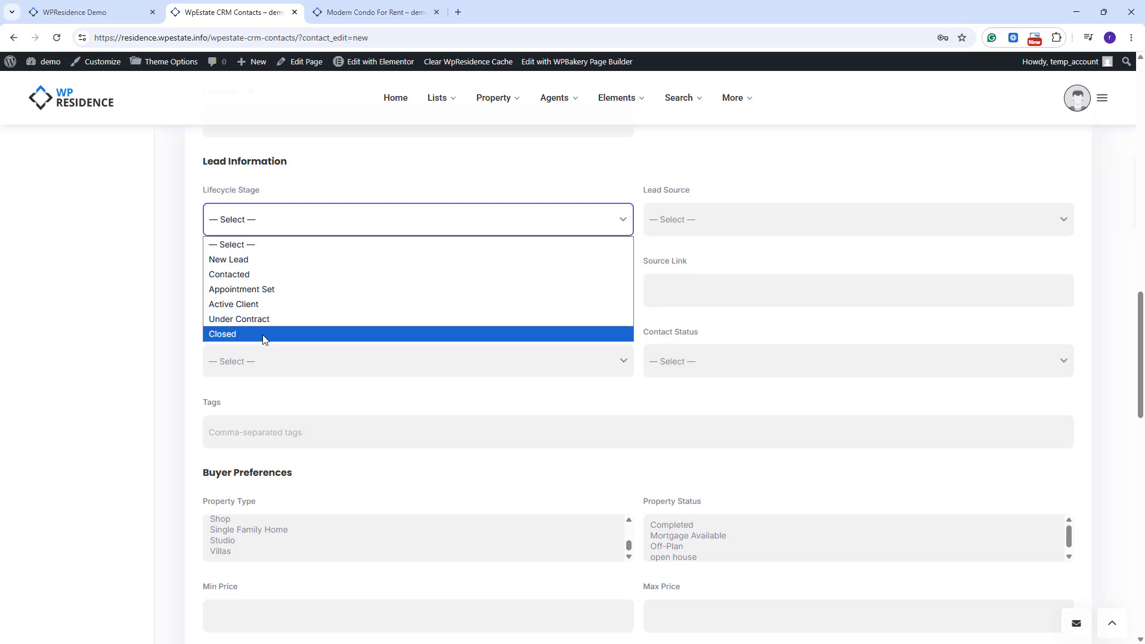
{"action": "left_click", "coordinate": [251, 264]}
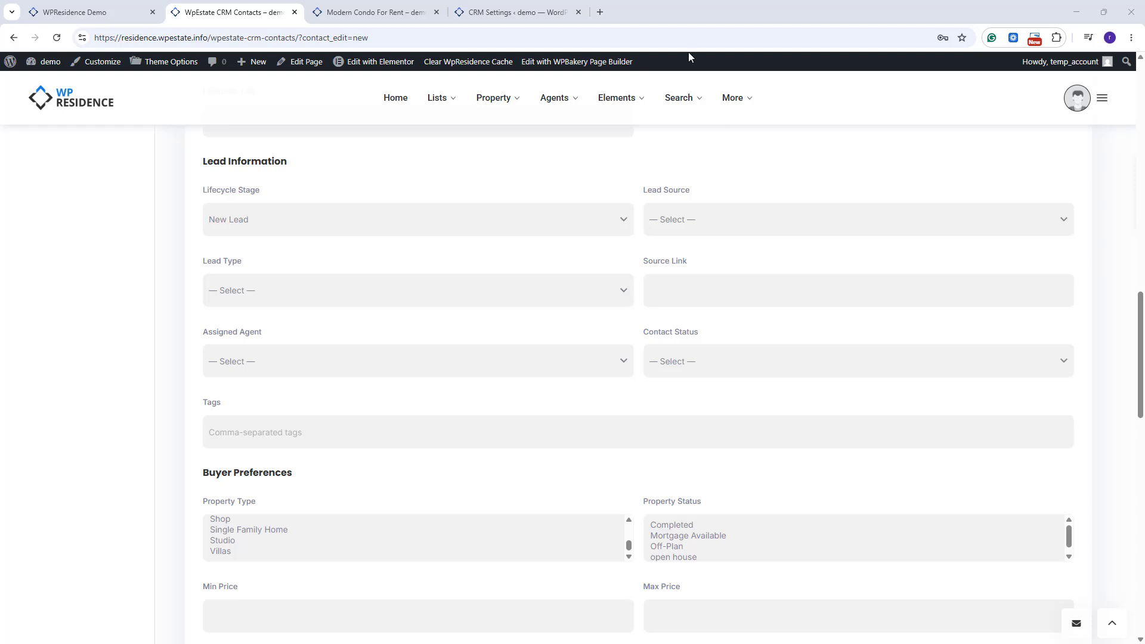
- Check the lifecycle stages defined in the CRM contact settings and return to the new contact form
{"action": "left_click", "coordinate": [514, 12]}
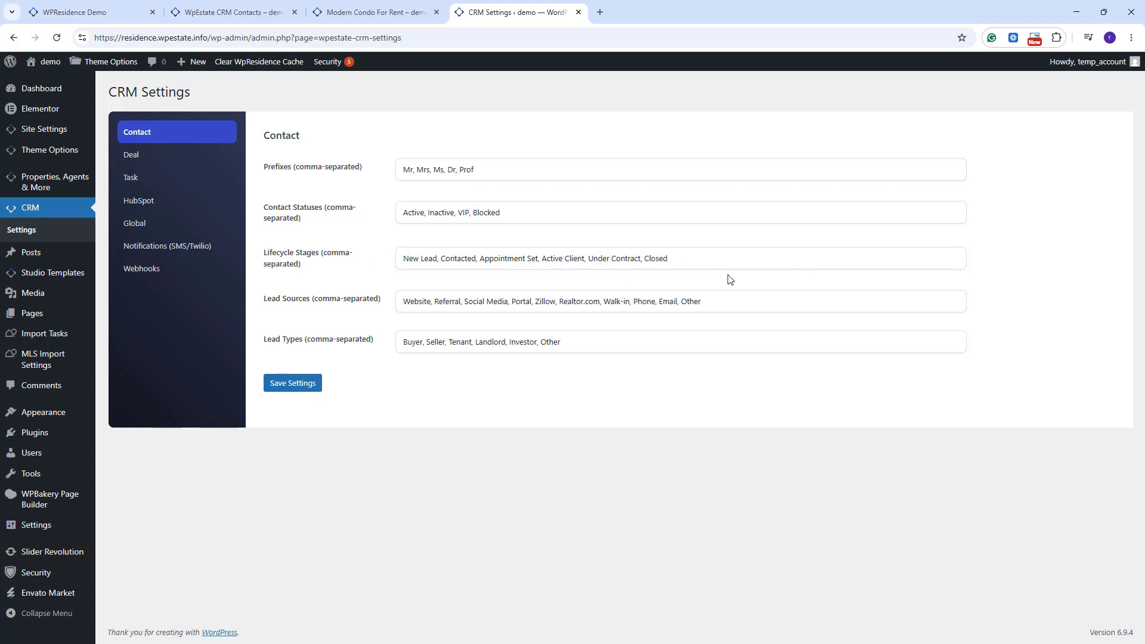
{"action": "left_click", "coordinate": [713, 258]}
{"action": "left_click", "coordinate": [235, 12]}
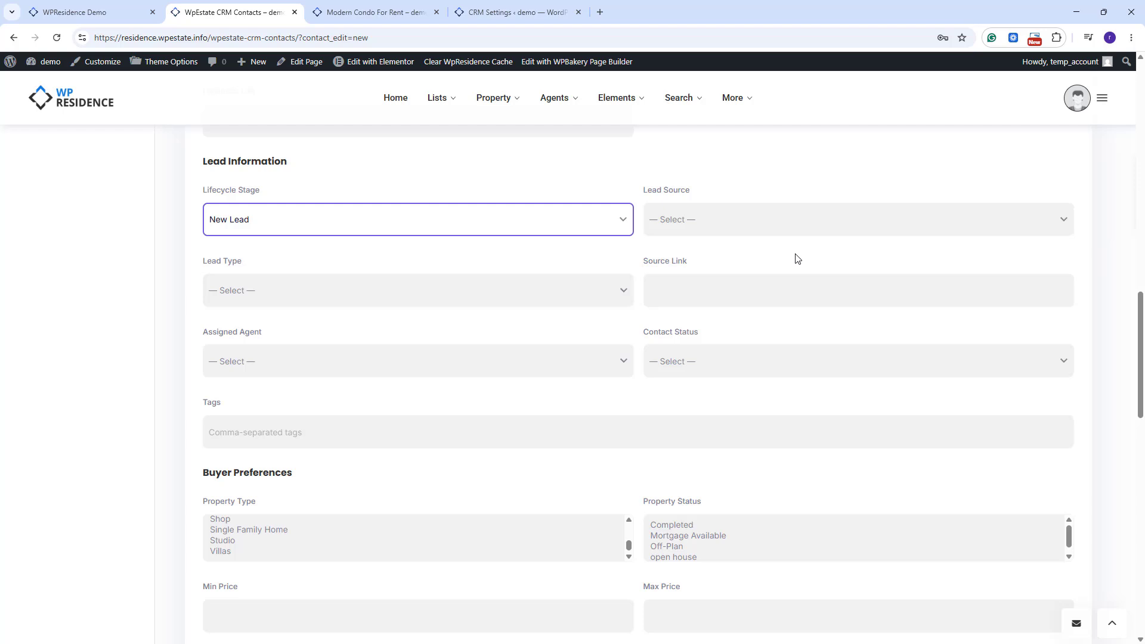
- Set the lead source to Referral and check where lead sources are defined in the CRM settings
{"action": "left_click", "coordinate": [741, 229]}
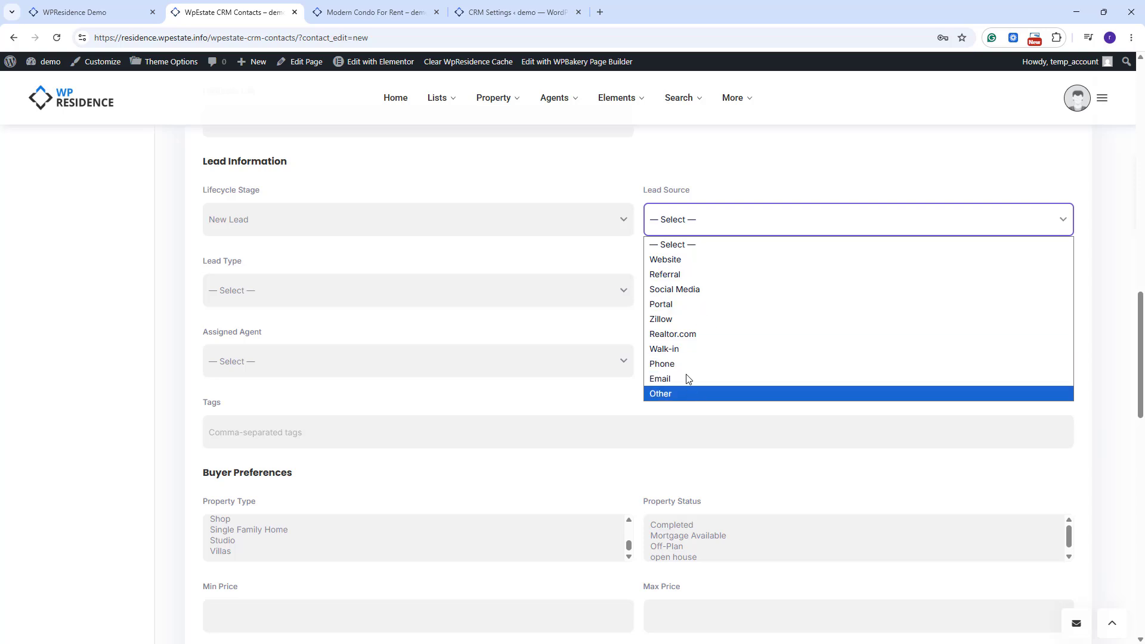
{"action": "left_click", "coordinate": [685, 275]}
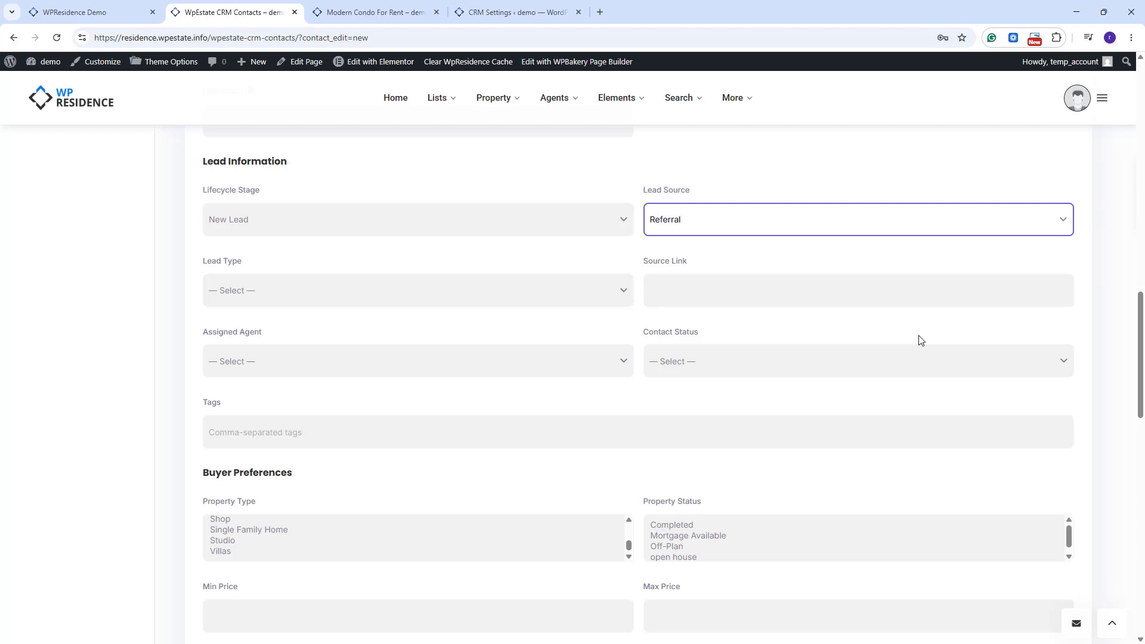
{"action": "left_click", "coordinate": [505, 12]}
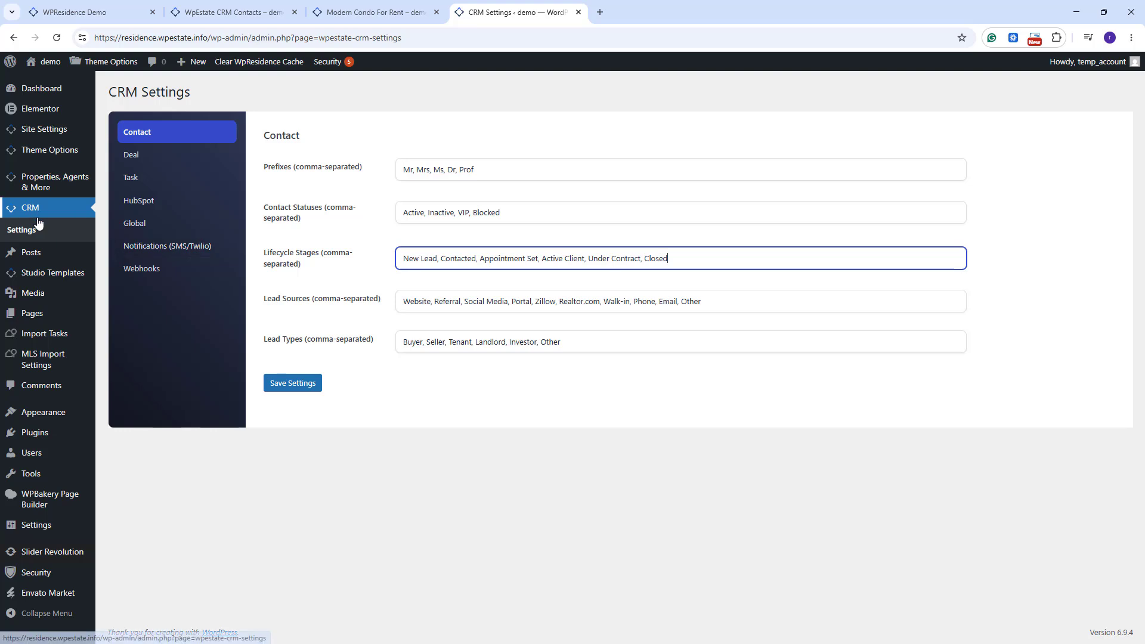
{"action": "left_click", "coordinate": [233, 12]}
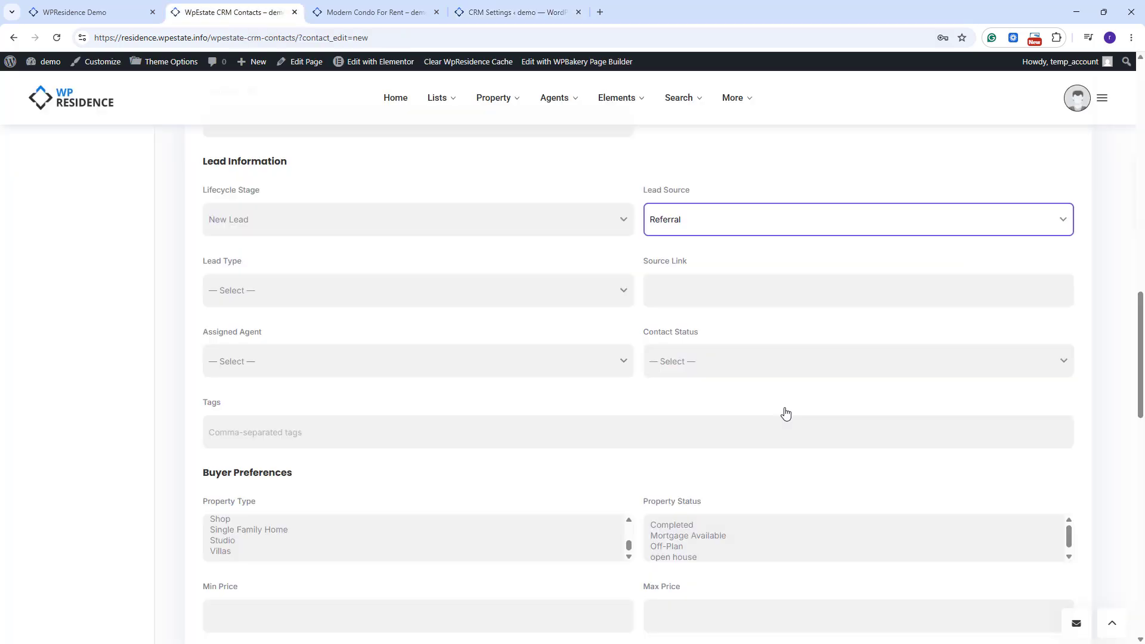
- Set the lead type to Tenant and the contact status to Active, checking the option lists in the CRM settings
{"action": "left_click", "coordinate": [285, 297]}
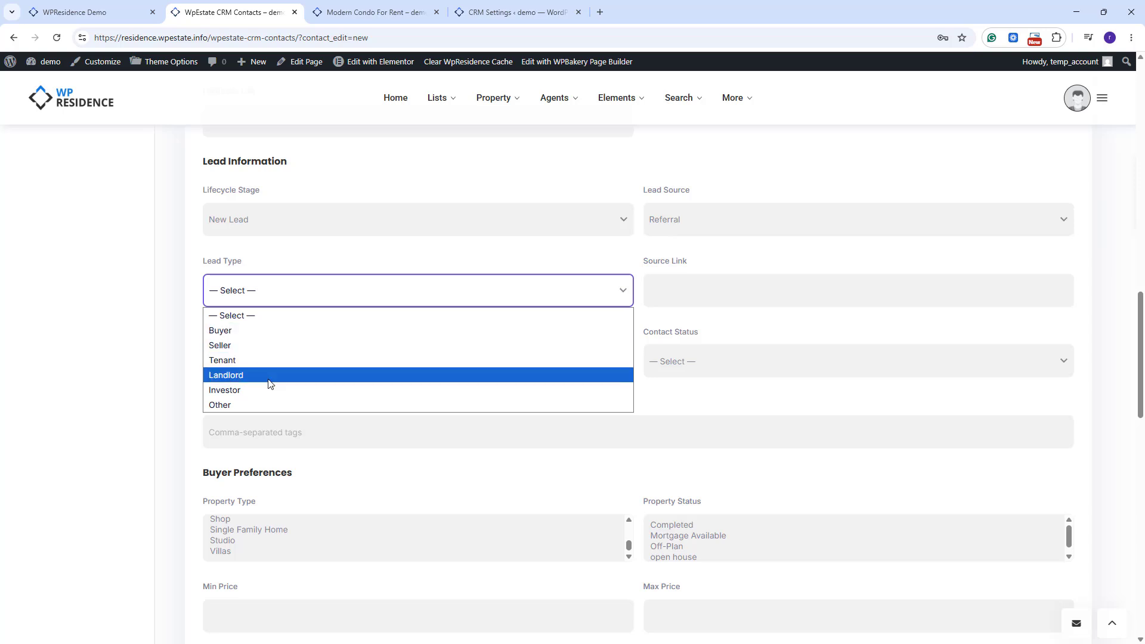
{"action": "left_click", "coordinate": [271, 363]}
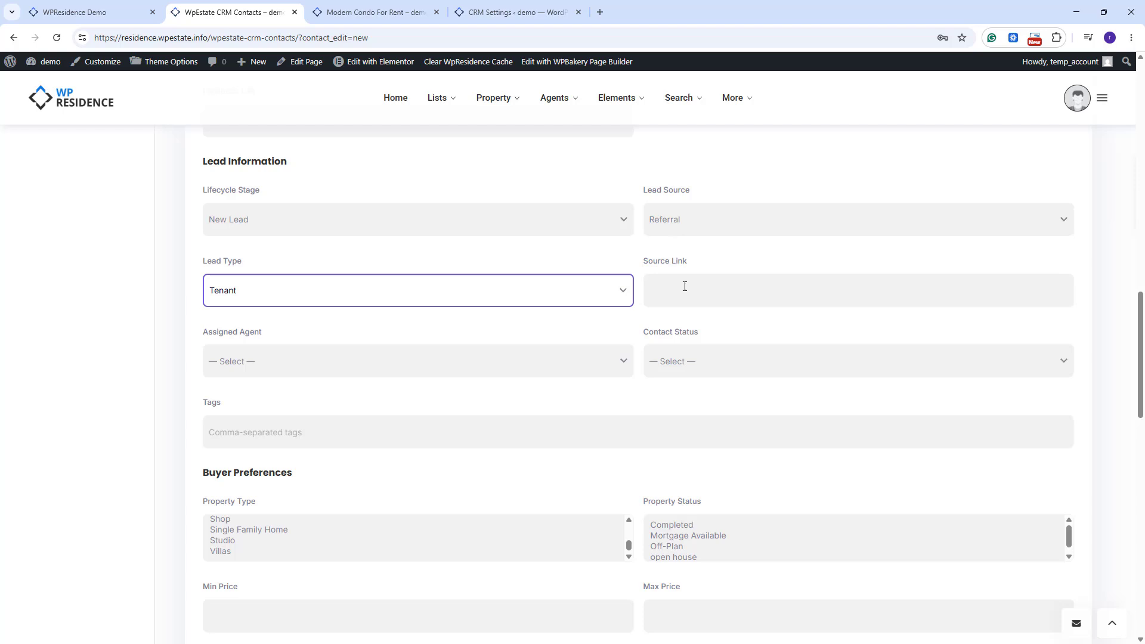
{"action": "left_click", "coordinate": [765, 362]}
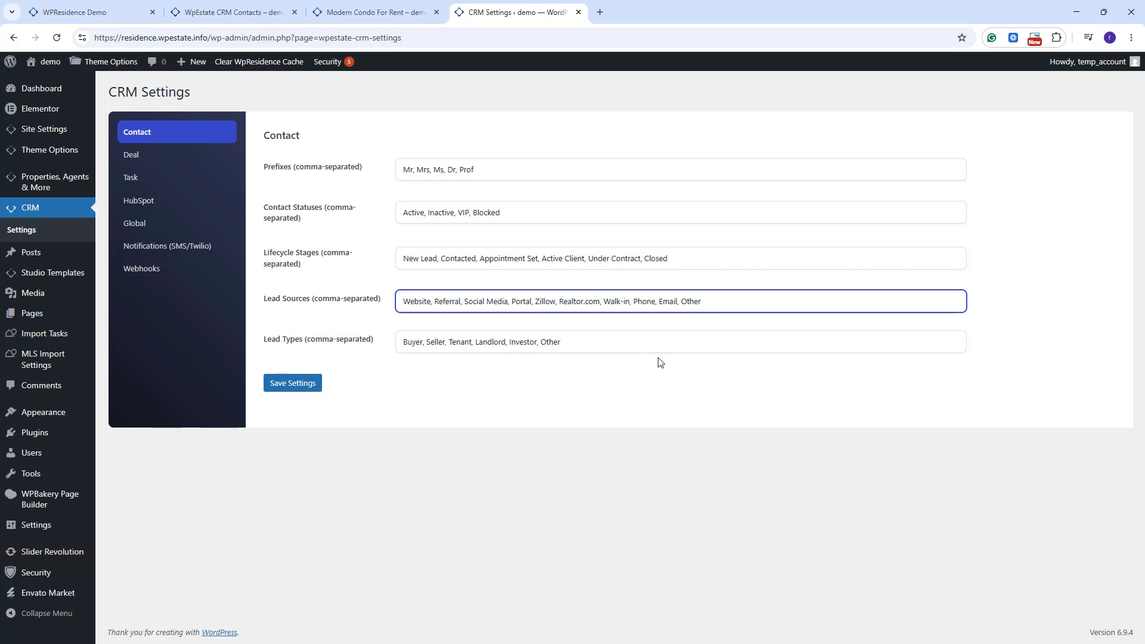
{"action": "left_click", "coordinate": [231, 15]}
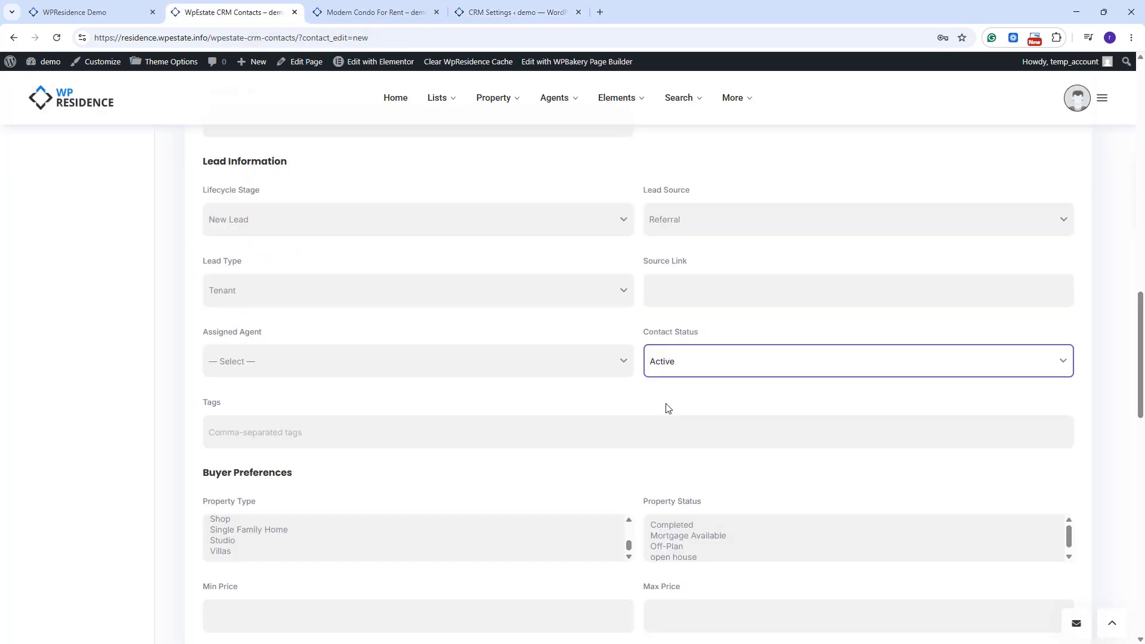
- Assign an agent to the contact and enter the tags luxury, cash-buyer, weekend-viewing-only
{"action": "left_click", "coordinate": [283, 367]}
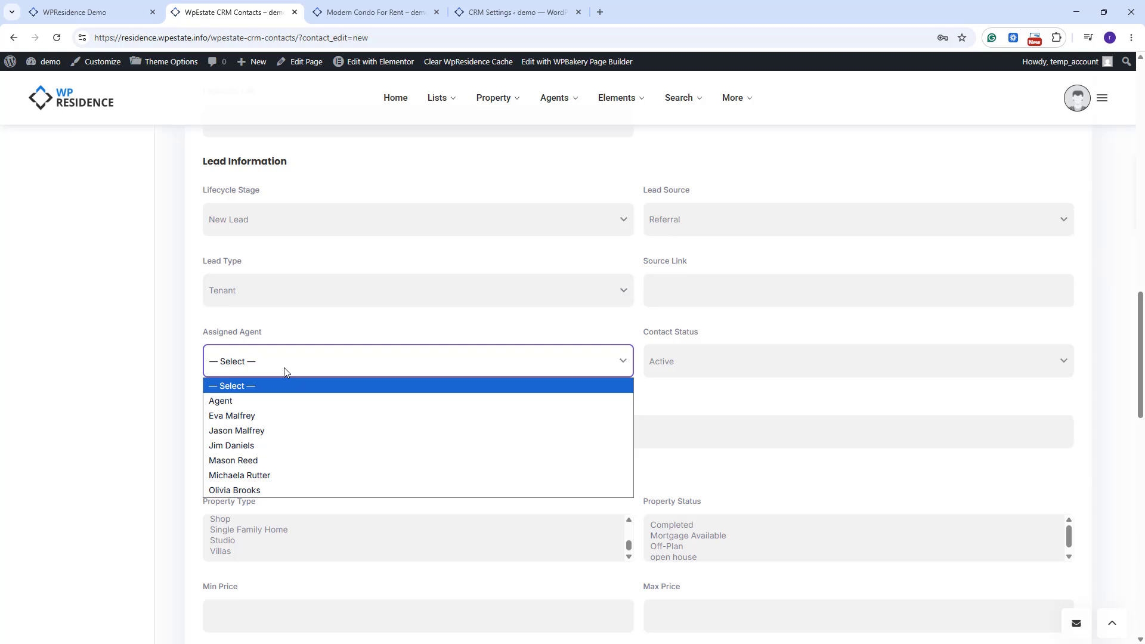
{"action": "left_click", "coordinate": [288, 430]}
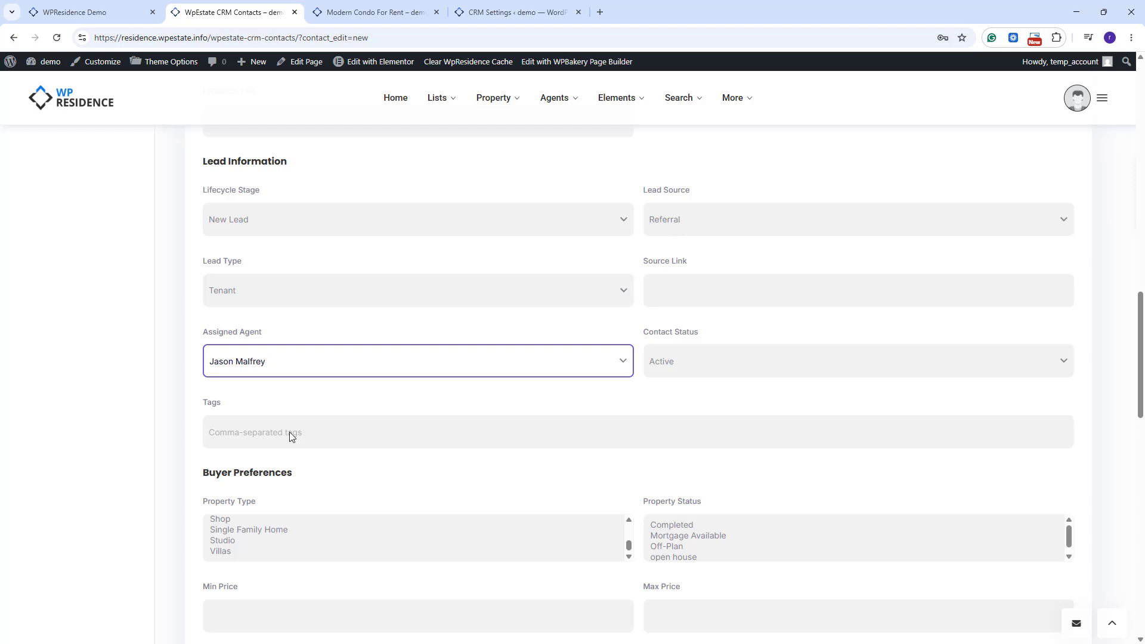
{"action": "left_click", "coordinate": [288, 432]}
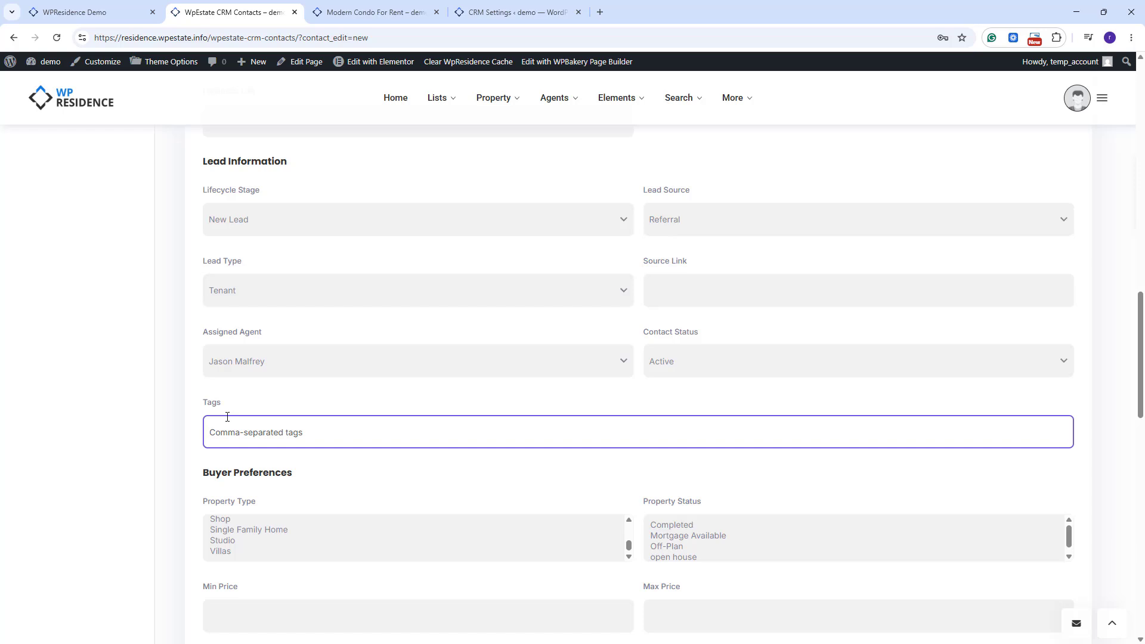
{"action": "type", "text": "luxury, cash-buyer, weekend-viewing-only,"}
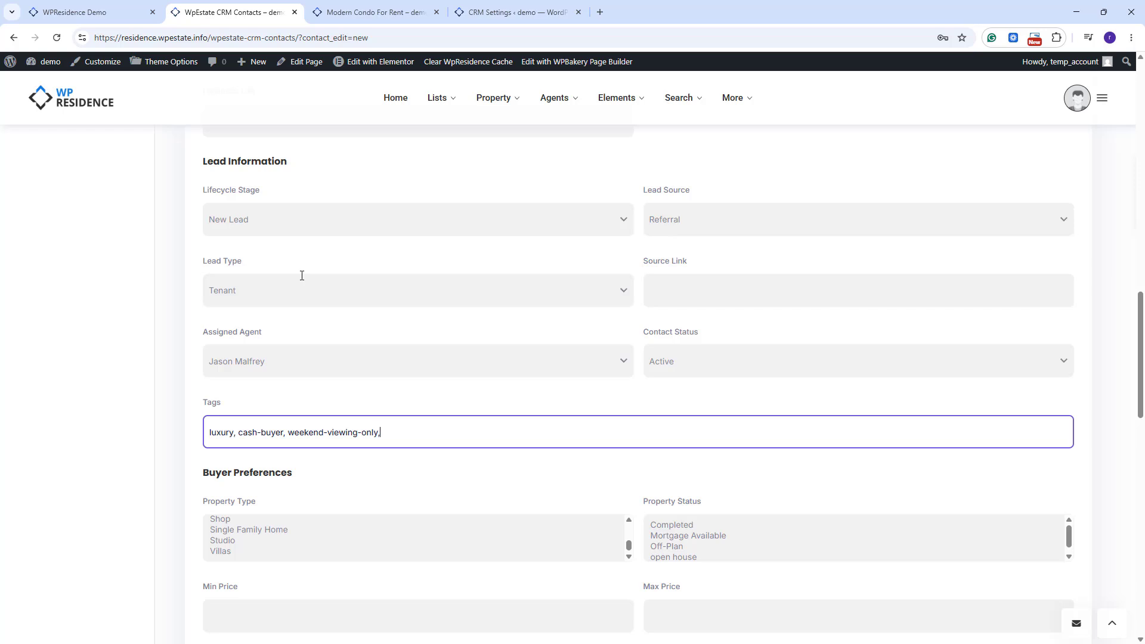
{"action": "scroll", "coordinate": [272, 372], "scroll_direction": "down", "scroll_amount": 3}
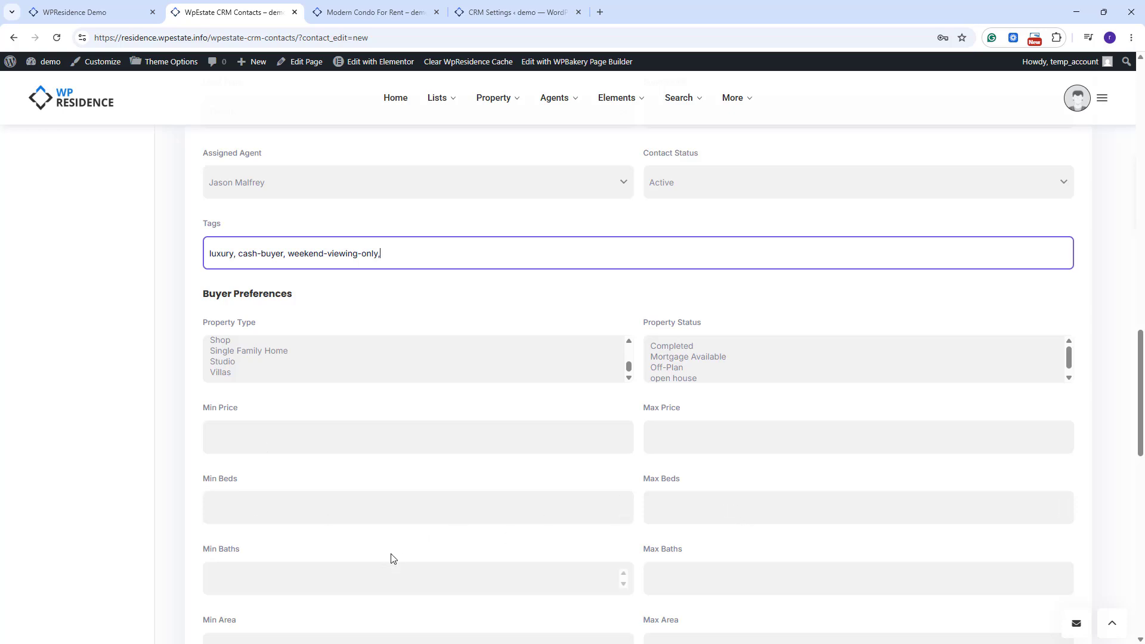
{"action": "scroll", "coordinate": [390, 560], "scroll_direction": "down", "scroll_amount": 1}
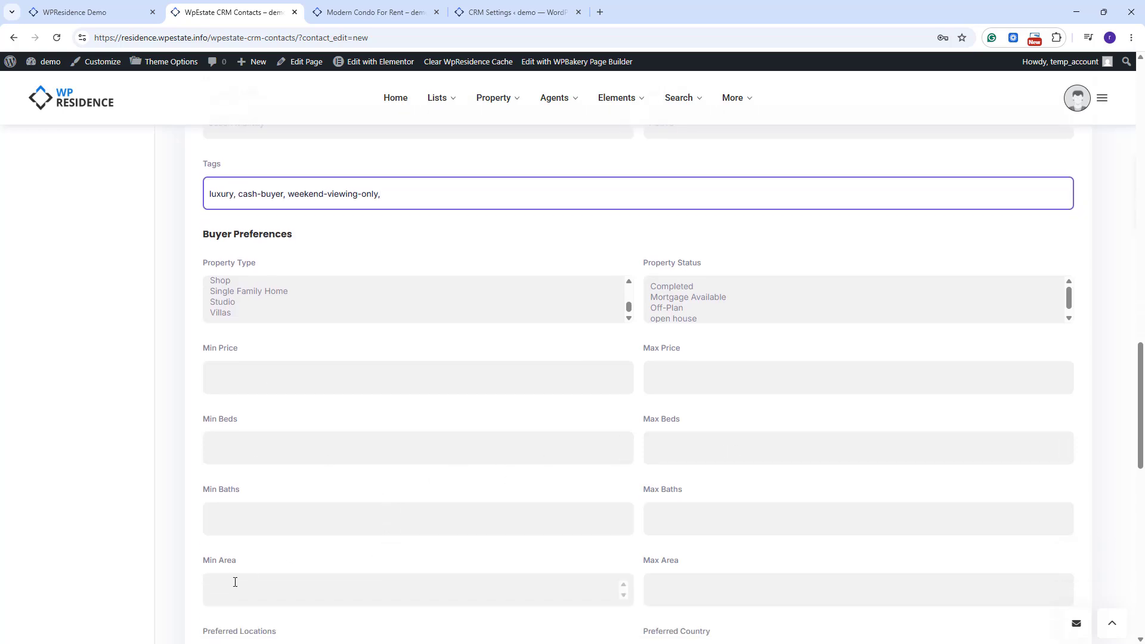
{"action": "scroll", "coordinate": [235, 581], "scroll_direction": "down", "scroll_amount": 2}
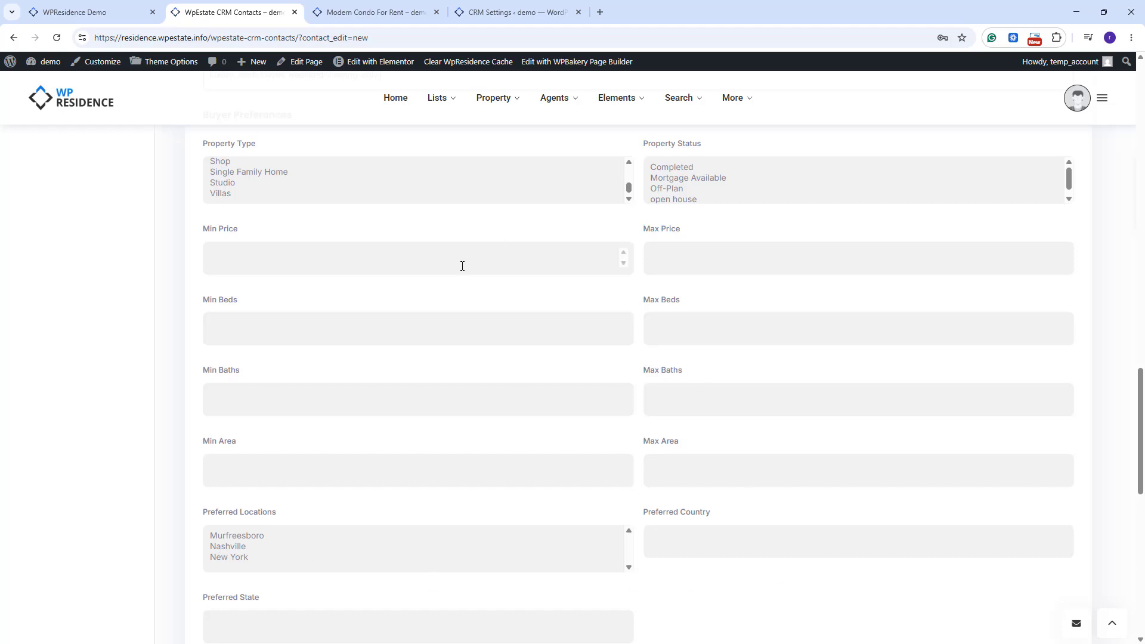
{"action": "left_click", "coordinate": [716, 178]}
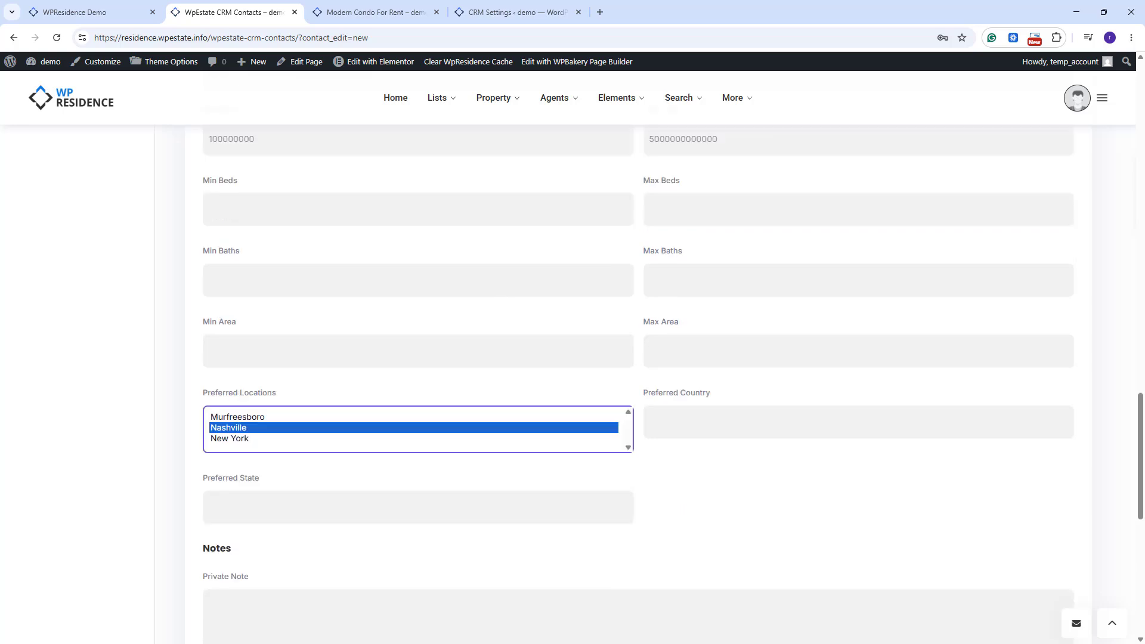
- Add the private note "Client prefers phone calls in the afternoon." and save the contact
{"action": "scroll", "coordinate": [792, 427], "scroll_direction": "down", "scroll_amount": 4}
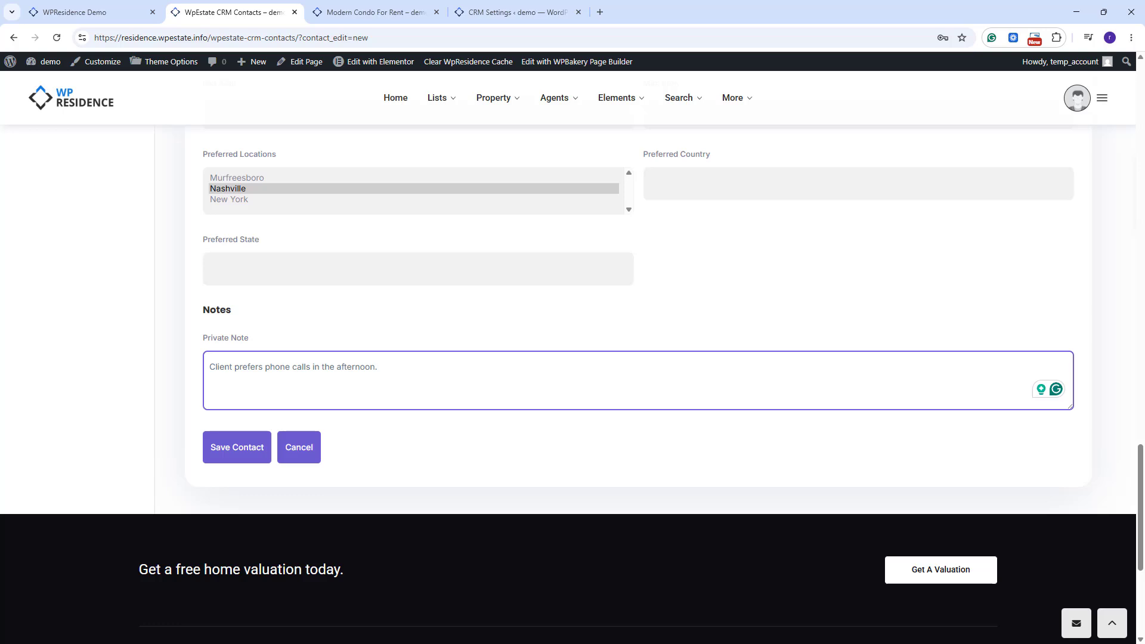
{"action": "left_click", "coordinate": [222, 452]}
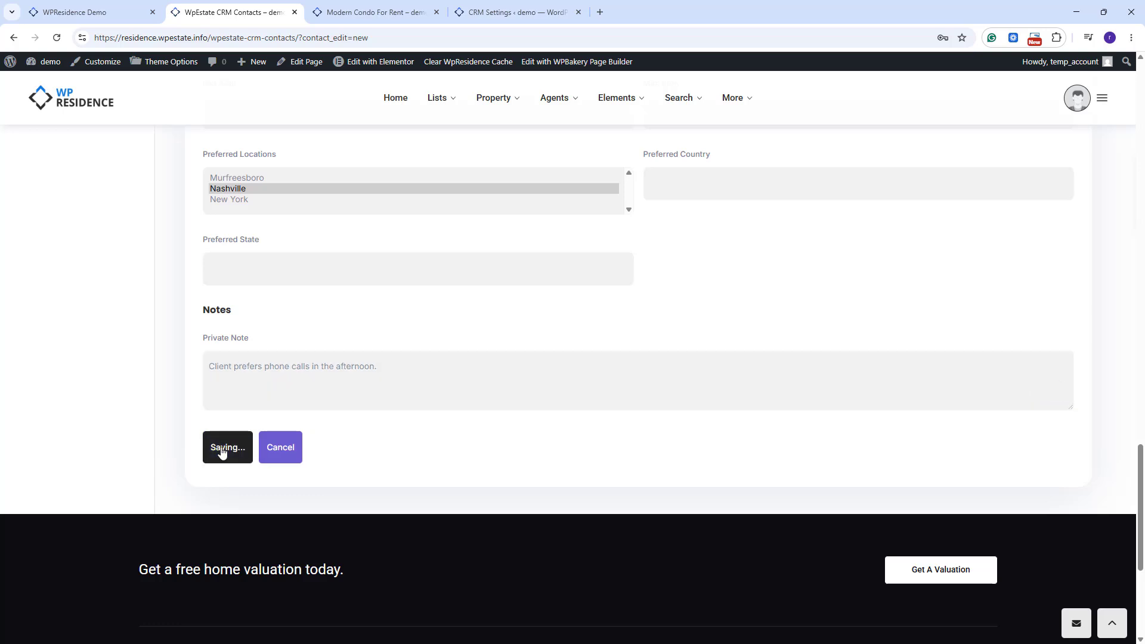
{"action": "scroll", "coordinate": [222, 452], "scroll_direction": "down", "scroll_amount": 1}
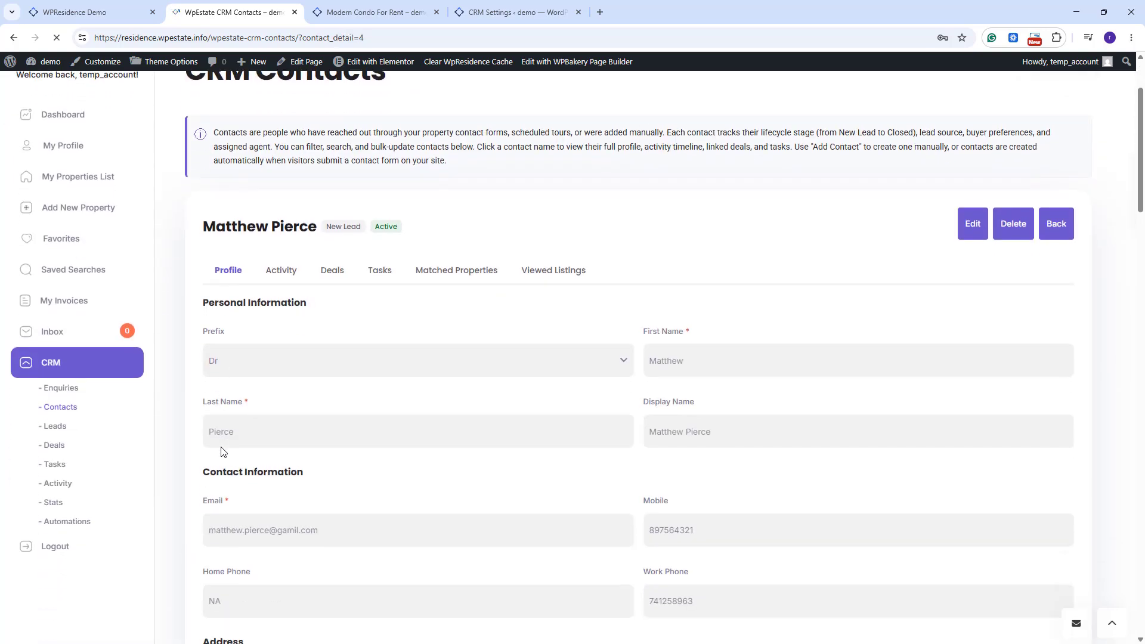
{"action": "scroll", "coordinate": [221, 451], "scroll_direction": "down", "scroll_amount": 1}
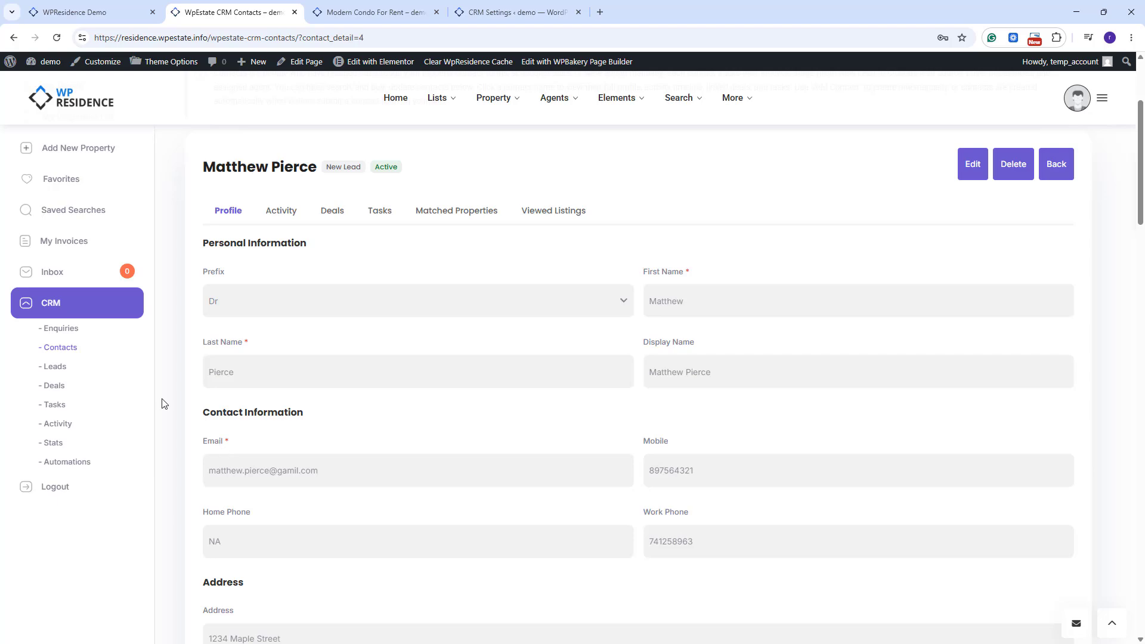
- Go back to the CRM contacts list and open the detail view of the newly added contact
{"action": "left_click", "coordinate": [60, 349]}
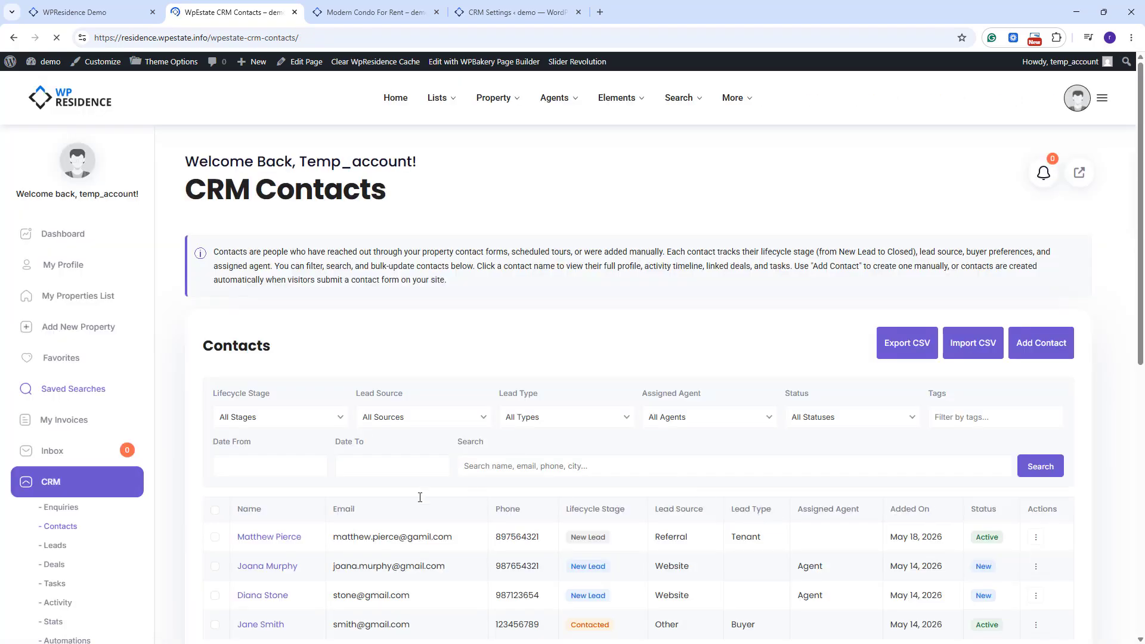
{"action": "scroll", "coordinate": [1033, 486], "scroll_direction": "down", "scroll_amount": 1}
{"action": "left_click", "coordinate": [1036, 477]}
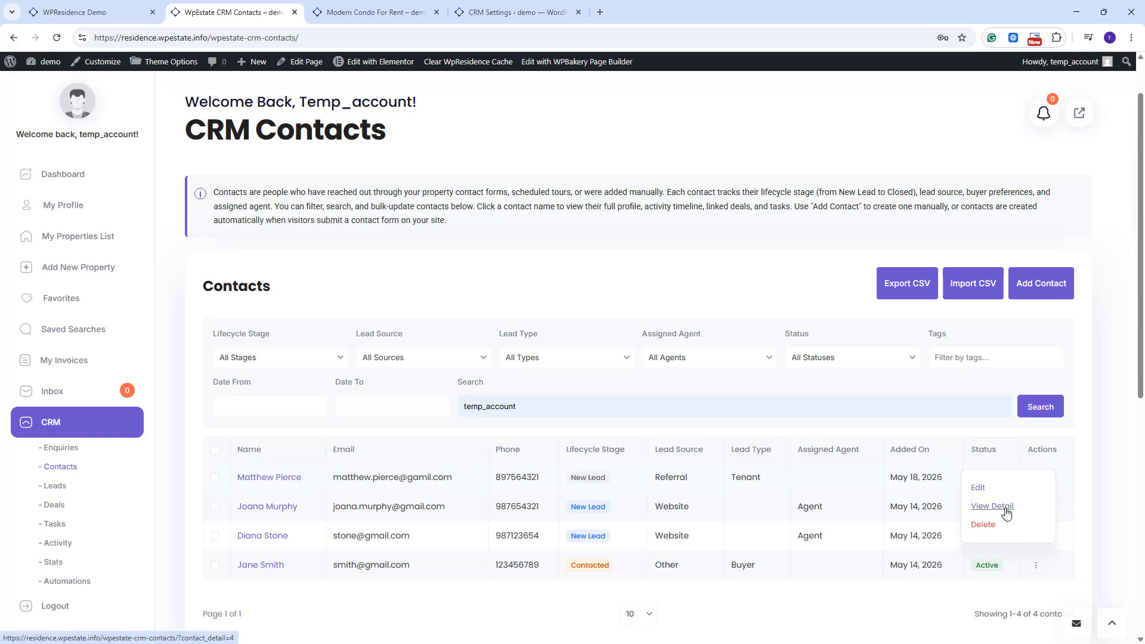
{"action": "left_click", "coordinate": [983, 512]}
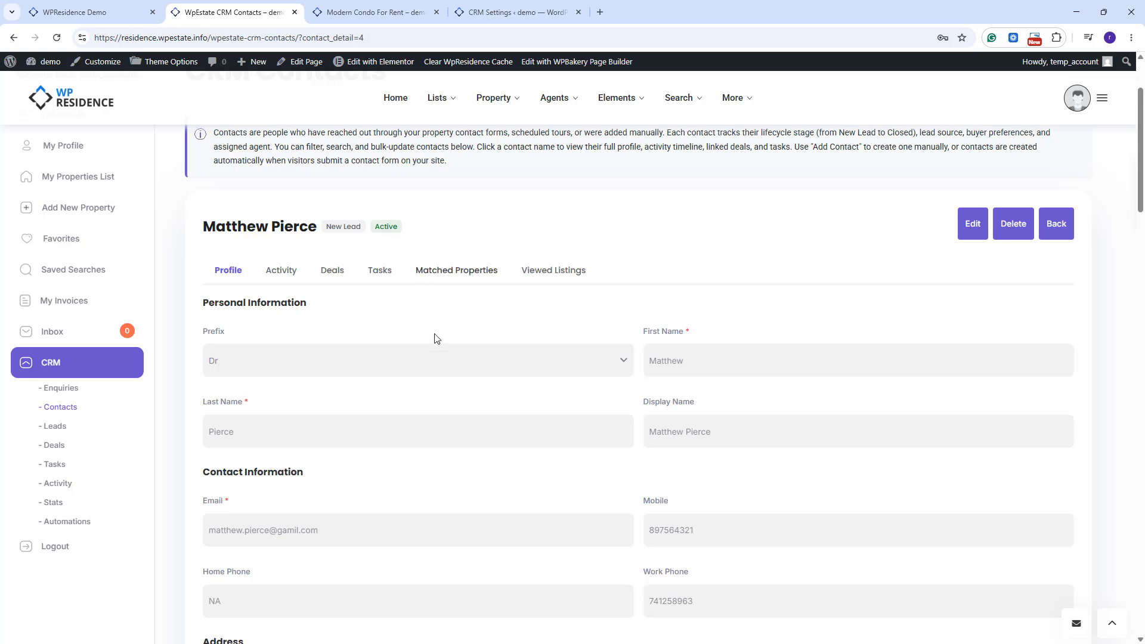
- Look through the contact's activity, tasks, deals, matched properties and viewed listings
{"action": "left_click", "coordinate": [279, 271]}
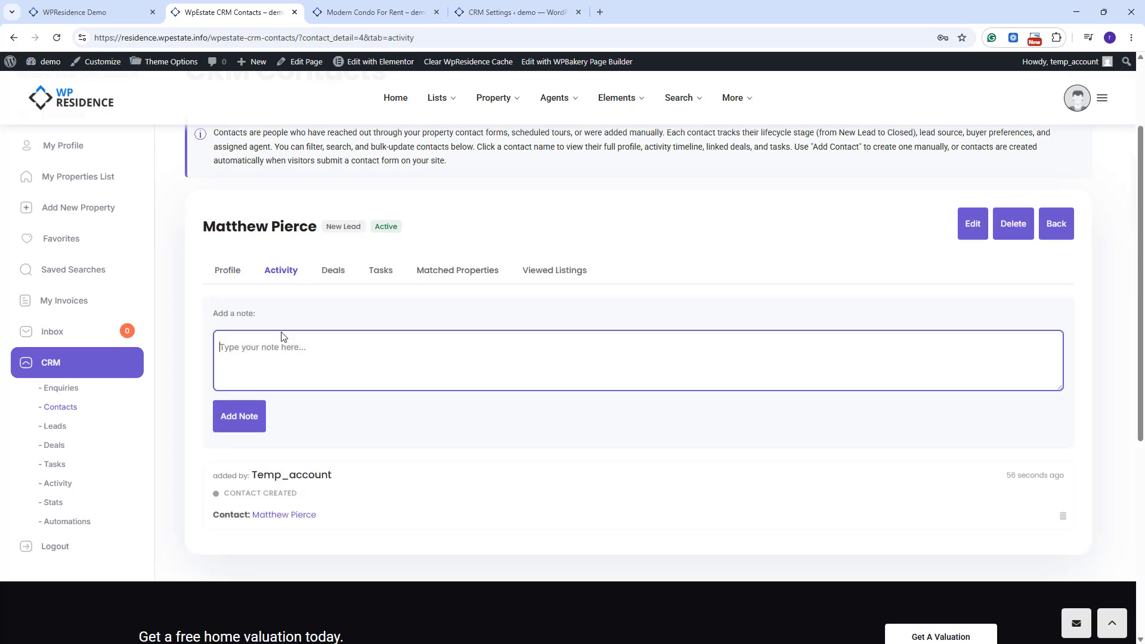
{"action": "left_click", "coordinate": [379, 275]}
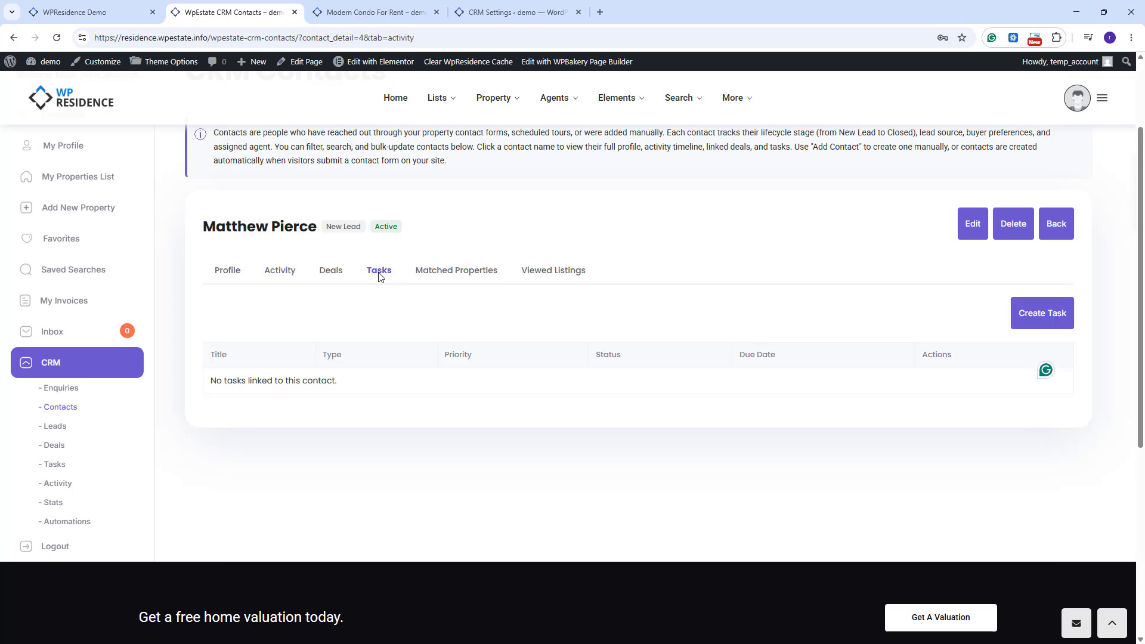
{"action": "left_click", "coordinate": [330, 275]}
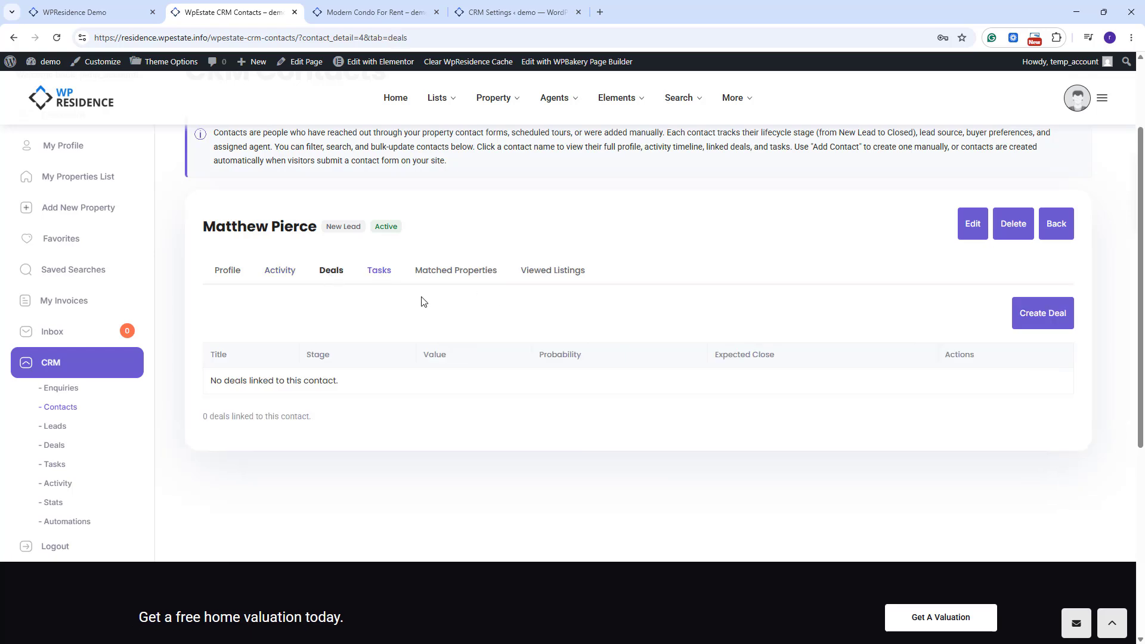
{"action": "left_click", "coordinate": [433, 276]}
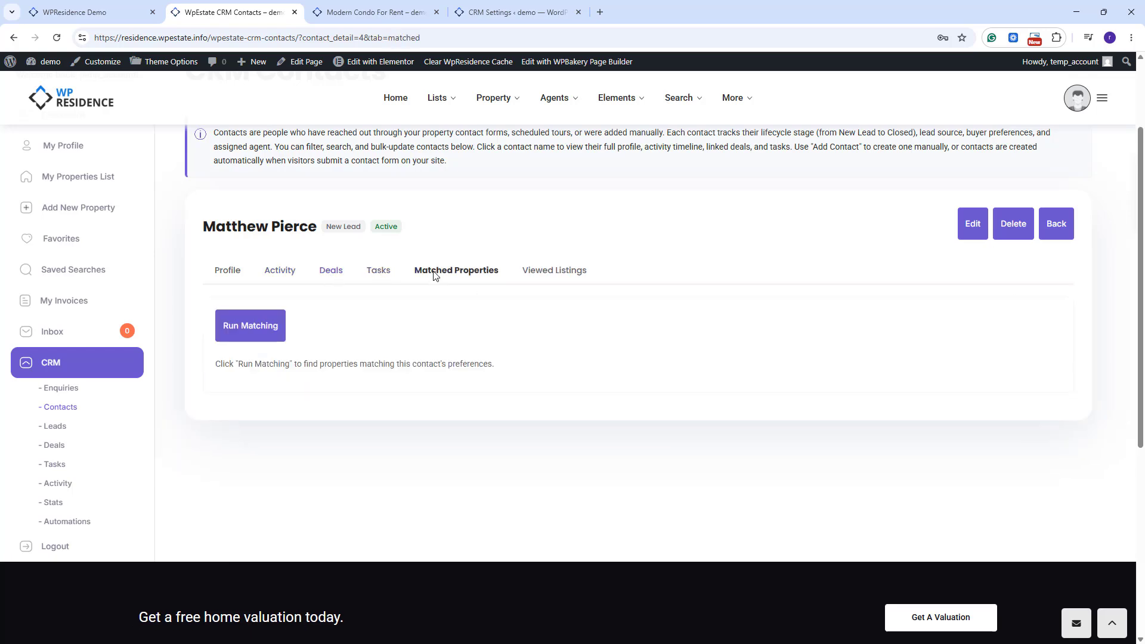
{"action": "left_click", "coordinate": [547, 273]}
{"action": "left_click", "coordinate": [455, 274]}
- Open the contact for editing, review its form and return to the contacts list
{"action": "left_click", "coordinate": [965, 225]}
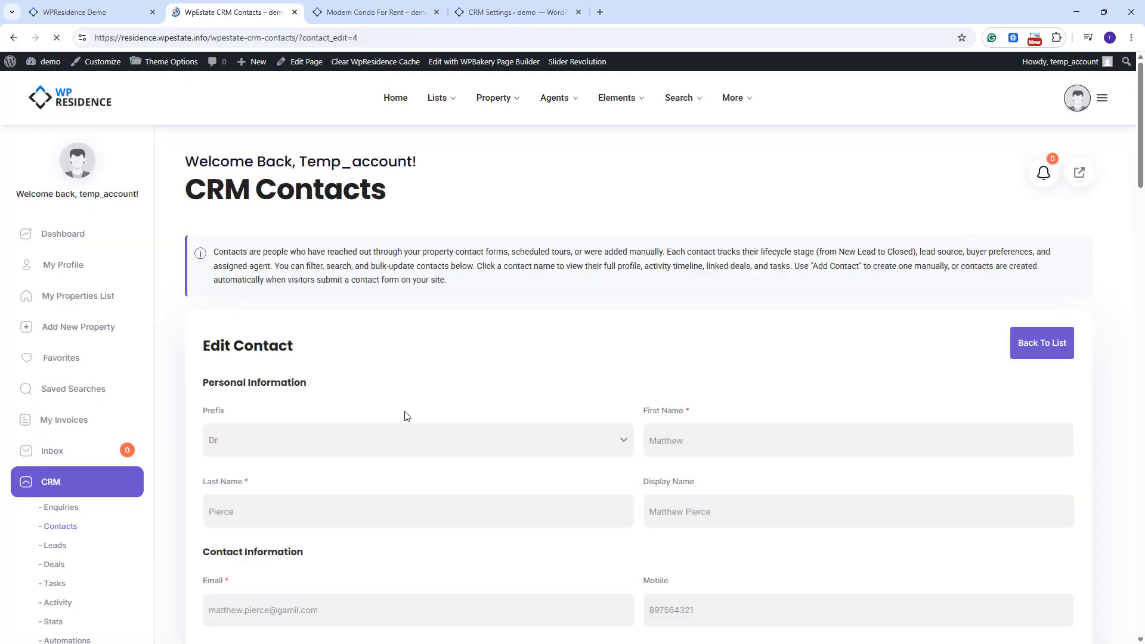
{"action": "scroll", "coordinate": [404, 413], "scroll_direction": "down", "scroll_amount": 3}
{"action": "scroll", "coordinate": [404, 413], "scroll_direction": "down", "scroll_amount": 10}
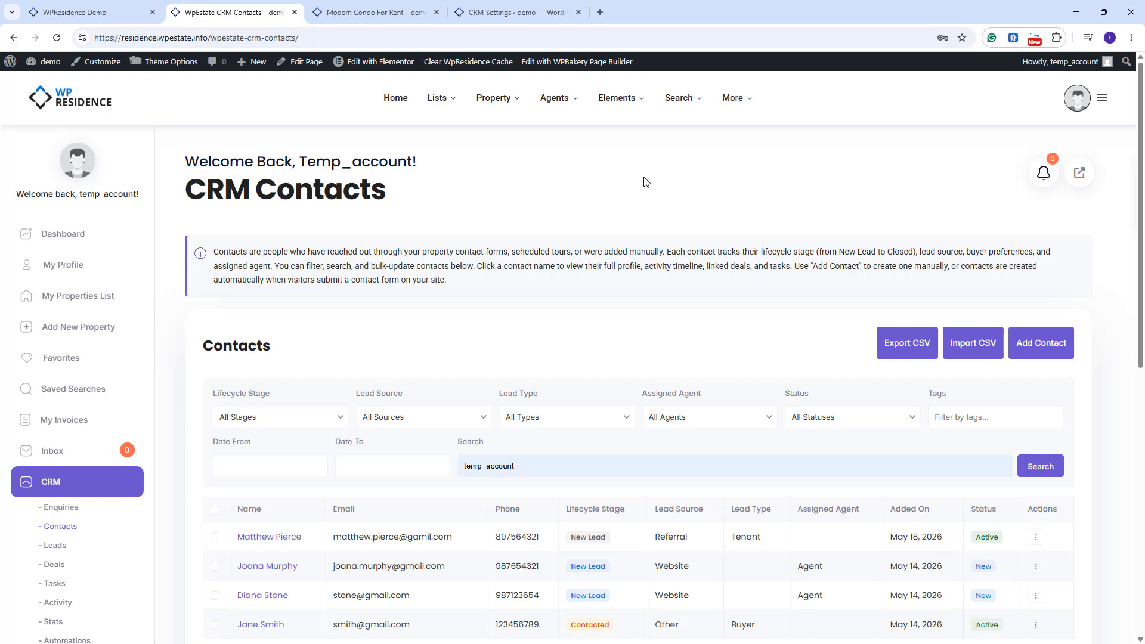
{"action": "scroll", "coordinate": [643, 182], "scroll_direction": "down", "scroll_amount": 2}
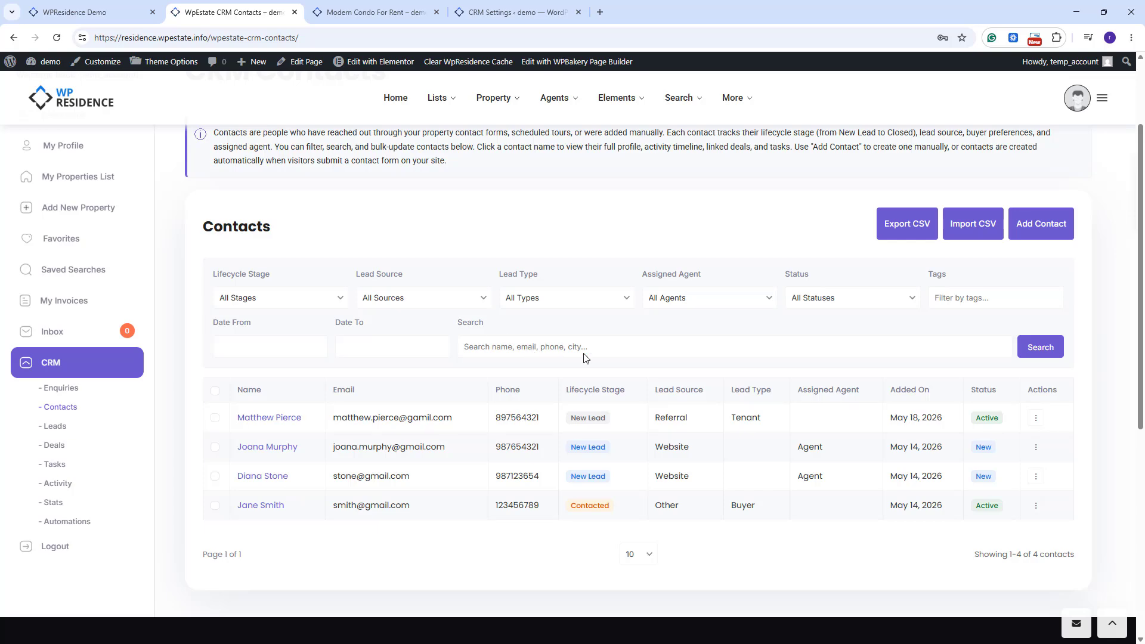
{"action": "scroll", "coordinate": [58, 606], "scroll_direction": "up", "scroll_amount": 2}
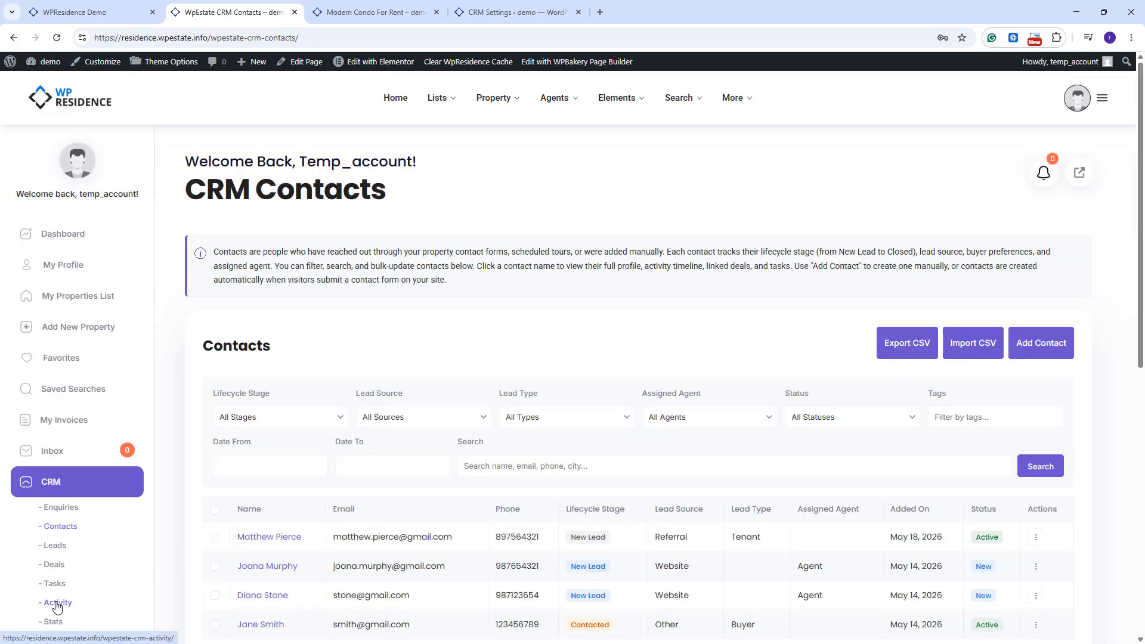